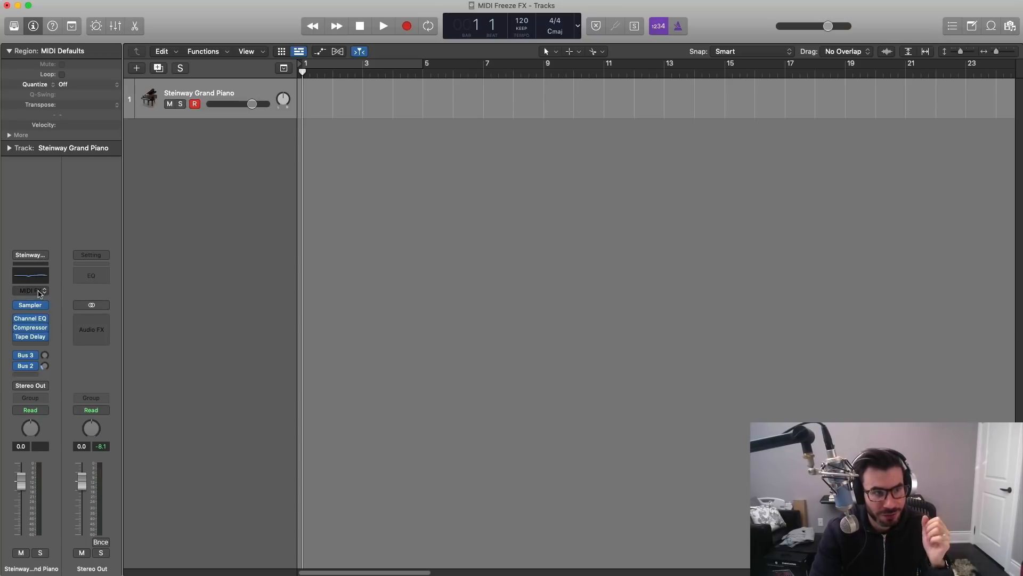
Step: Insert the Chord Trigger MIDI effect on the Steinway Grand Piano track
left_click(40, 293)
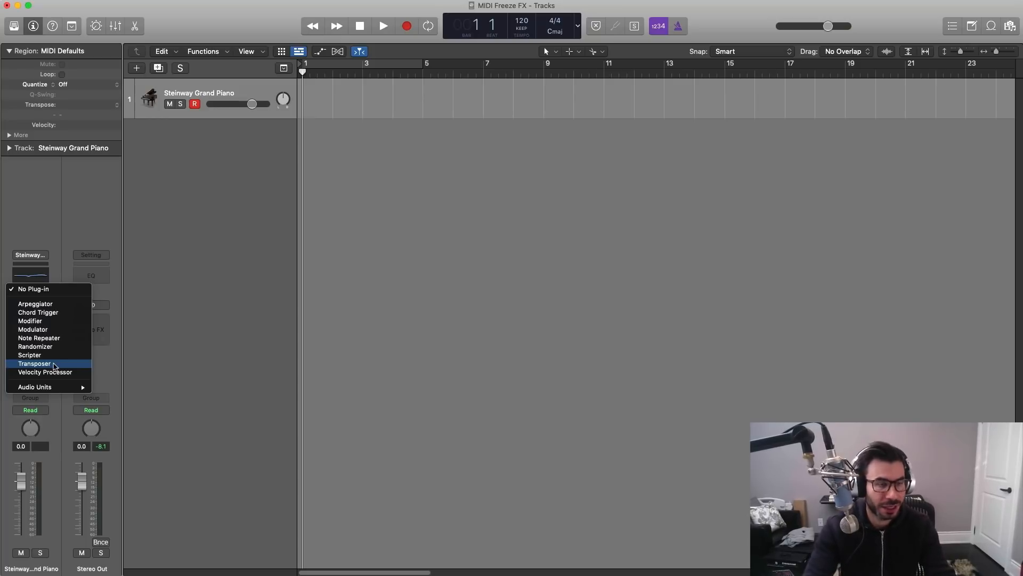
left_click(38, 312)
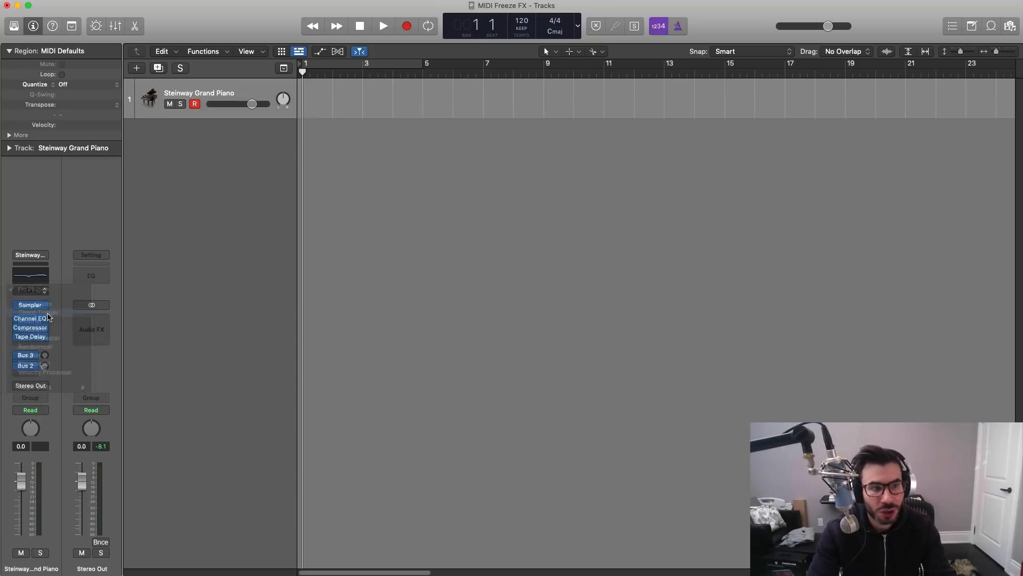
left_click_drag(712, 172, 632, 129)
Step: Load the B Minor preset from the minor Essential Chords into Chord Trigger
left_click(474, 110)
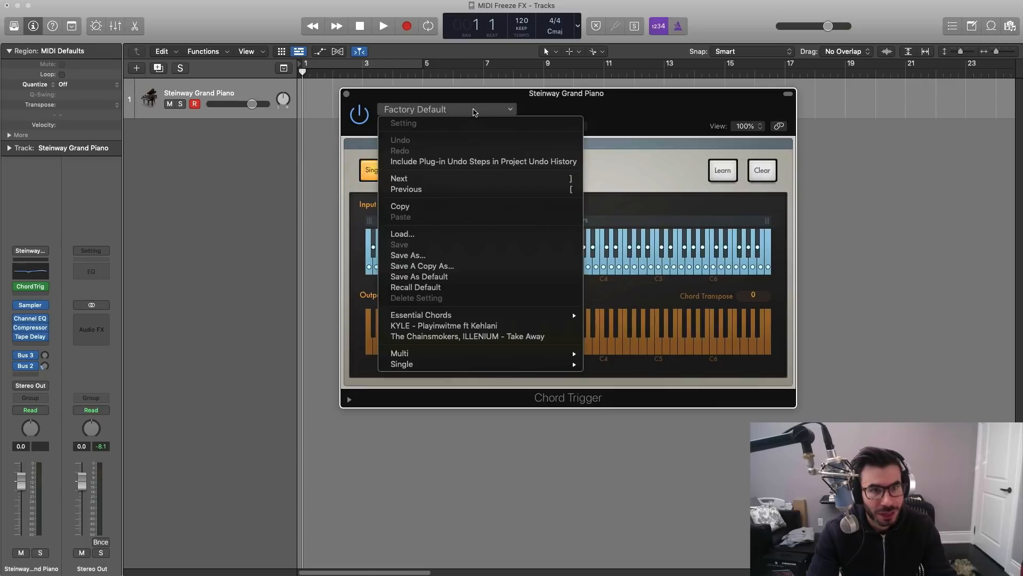
mouse_move(448, 318)
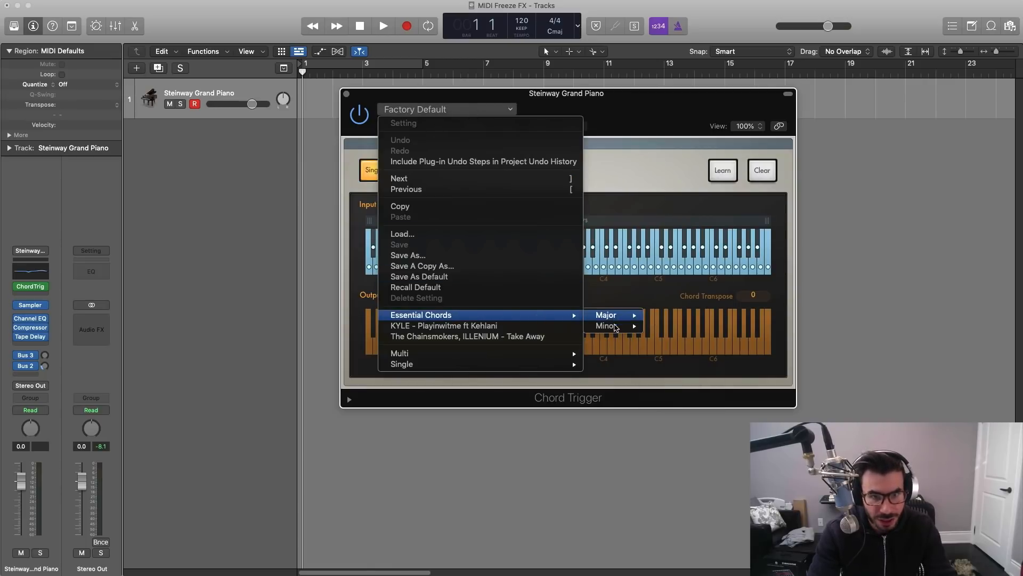
mouse_move(608, 326)
left_click(687, 337)
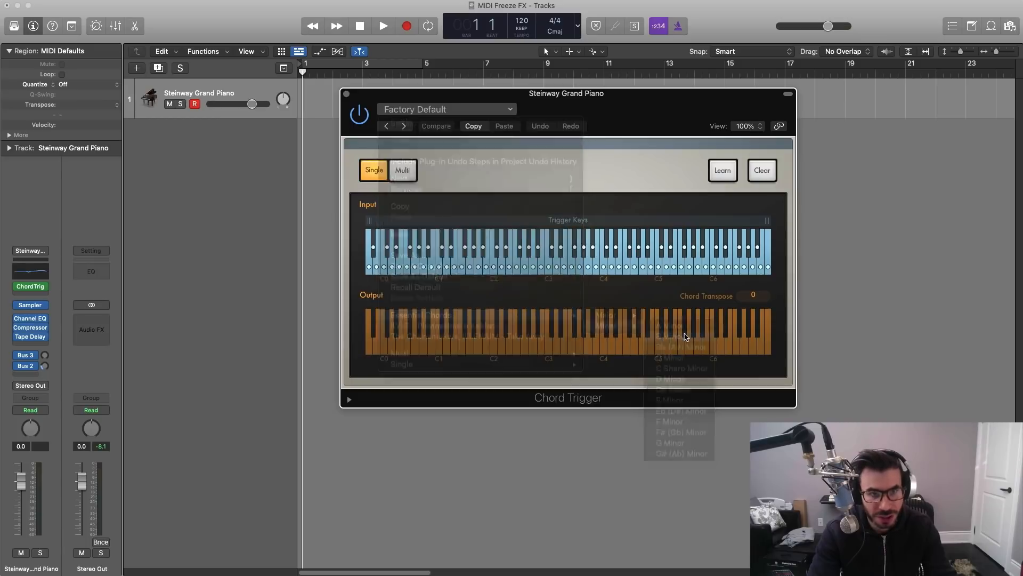
left_click_drag(632, 133, 515, 172)
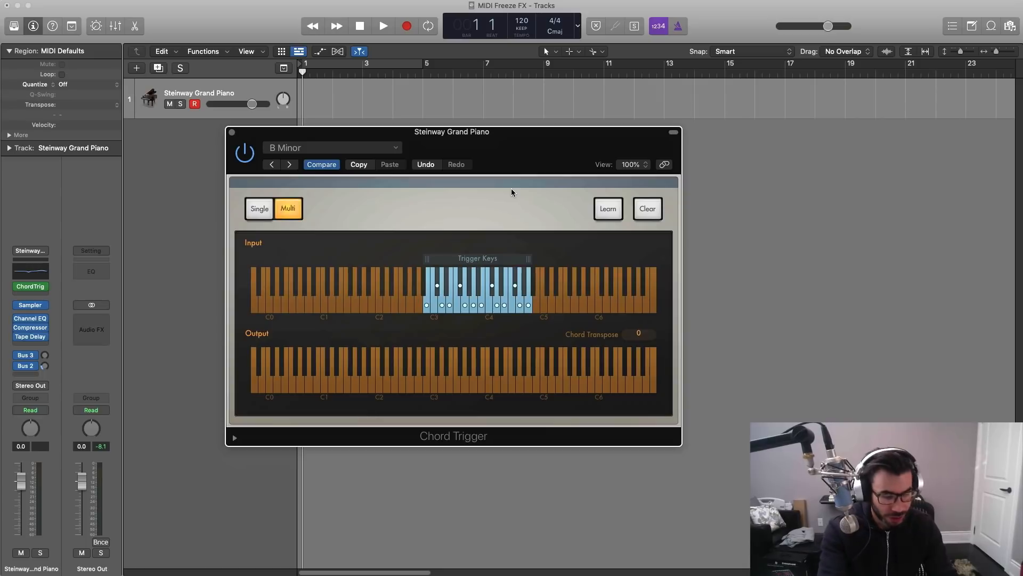
Step: Show Musical Typing and audition the chords triggered by the notes B, D, E and D
key("super+k")
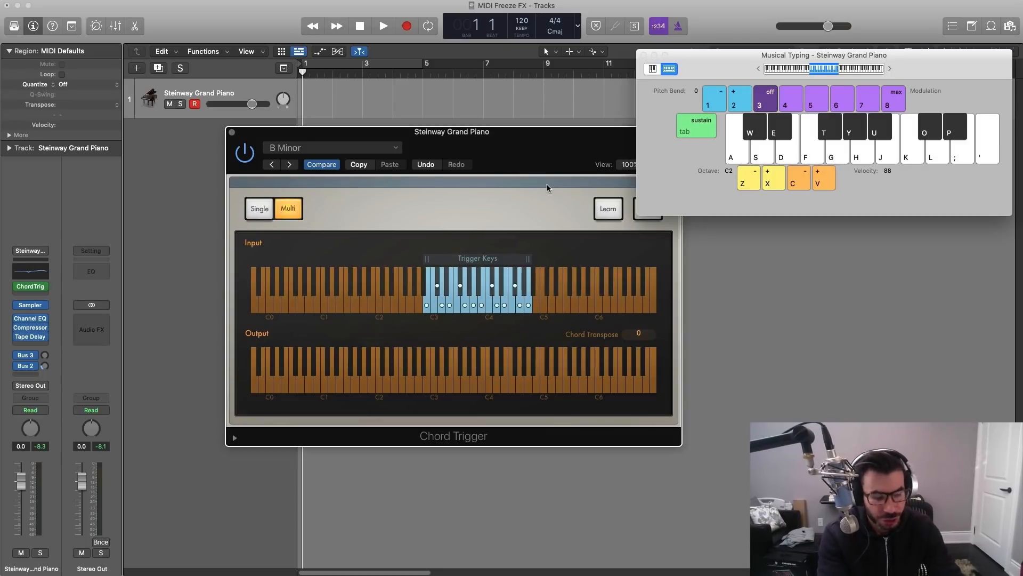
key("j")
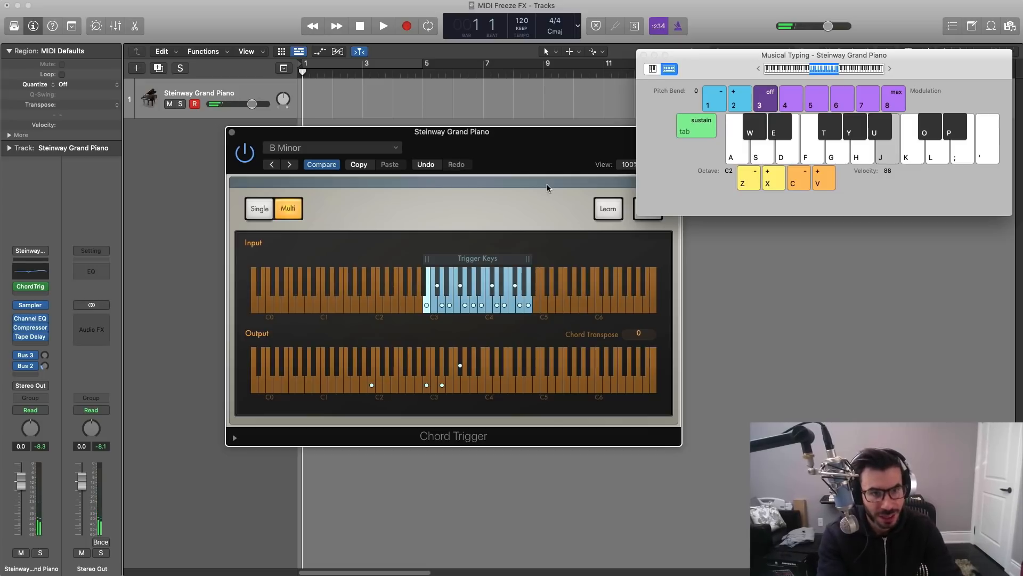
key("l")
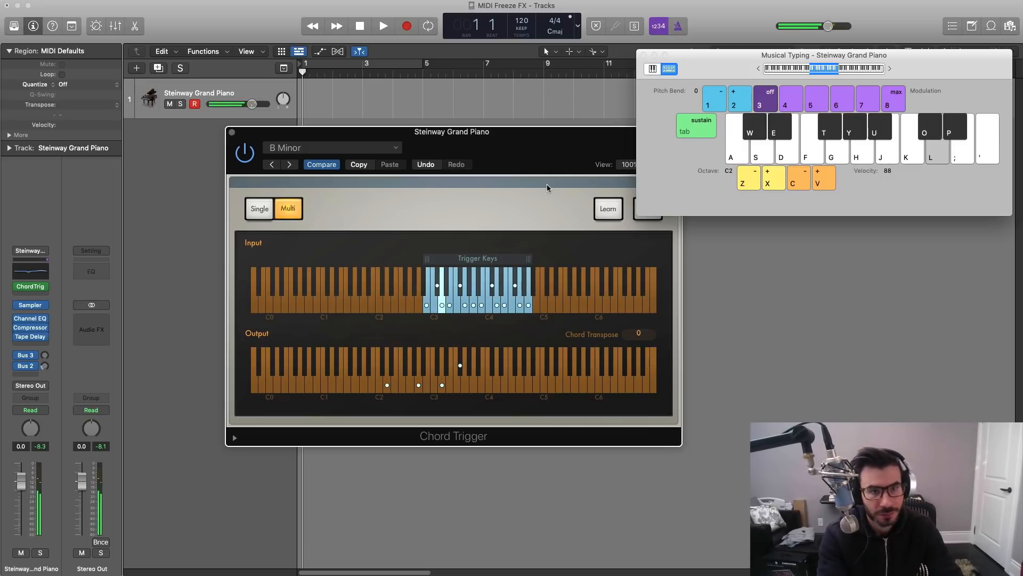
key("semicolon")
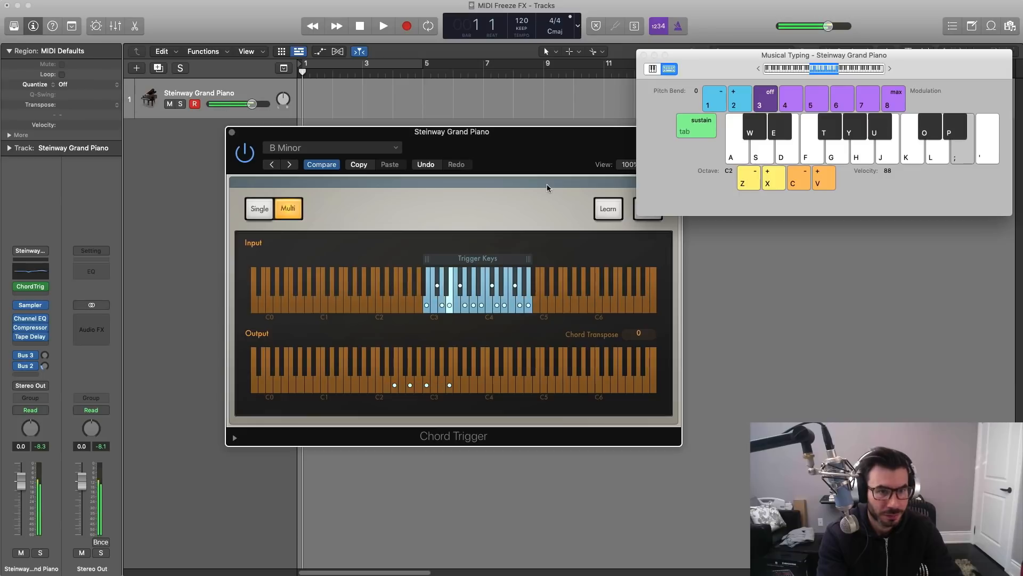
key("l")
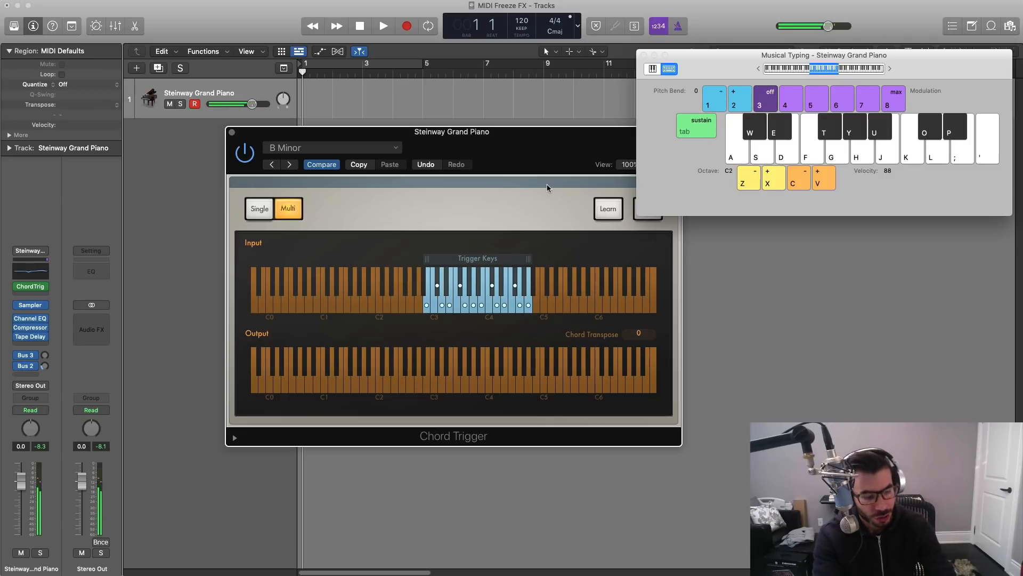
Step: Record a four-bar part on the piano track from bar 1, playing the trigger notes B, D, E and D for one bar each
key("r")
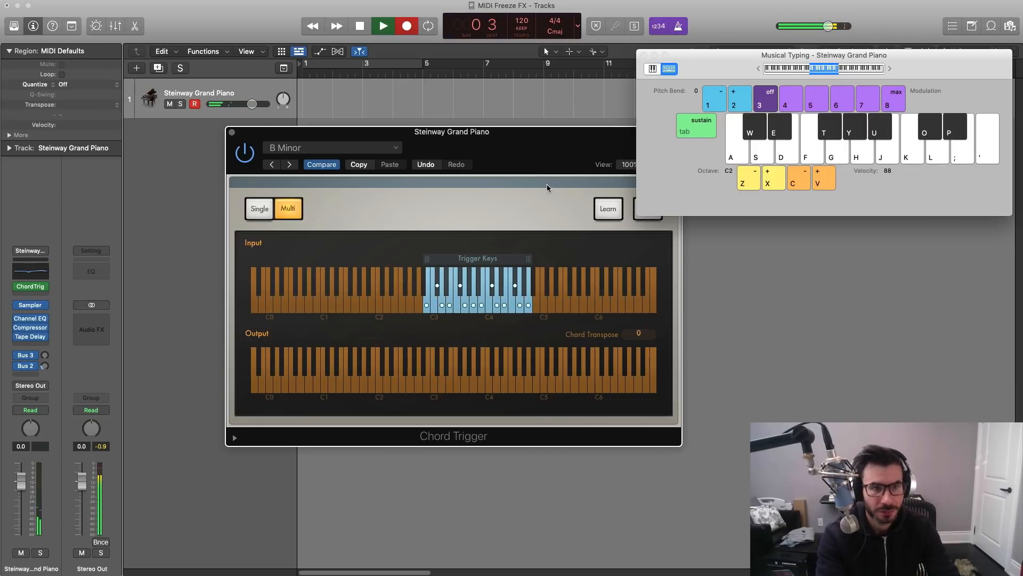
key("j")
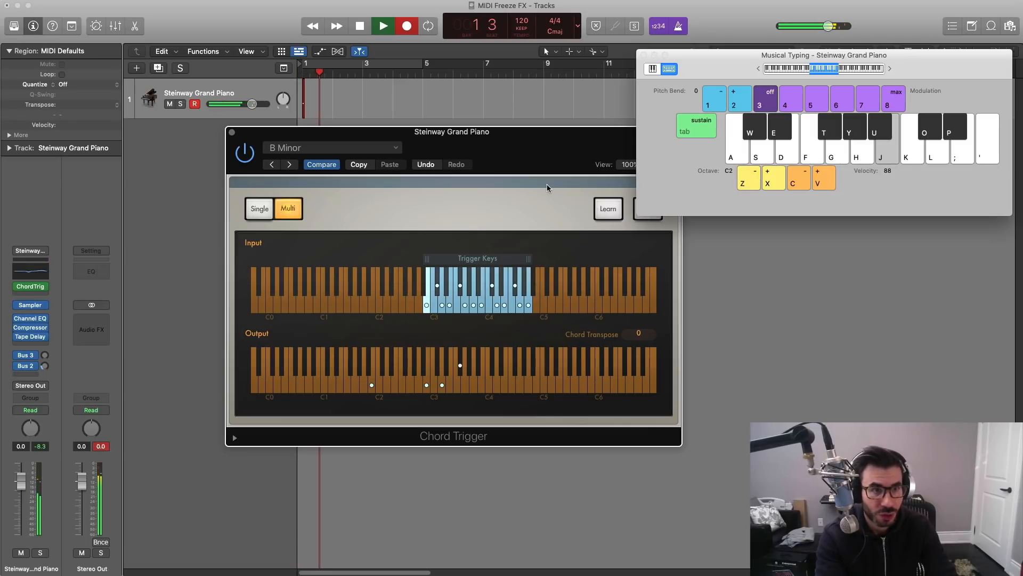
key("l")
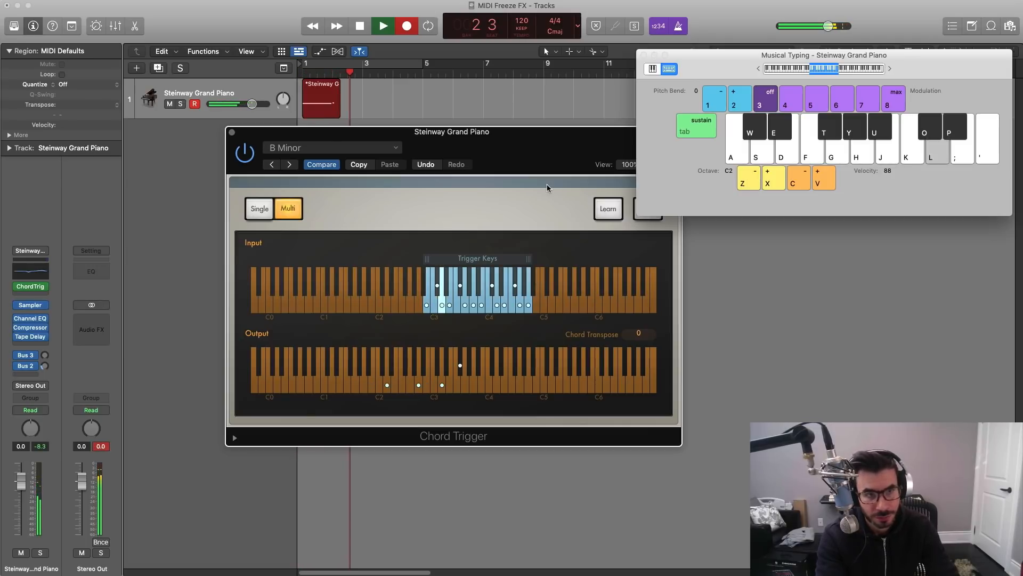
key("semicolon")
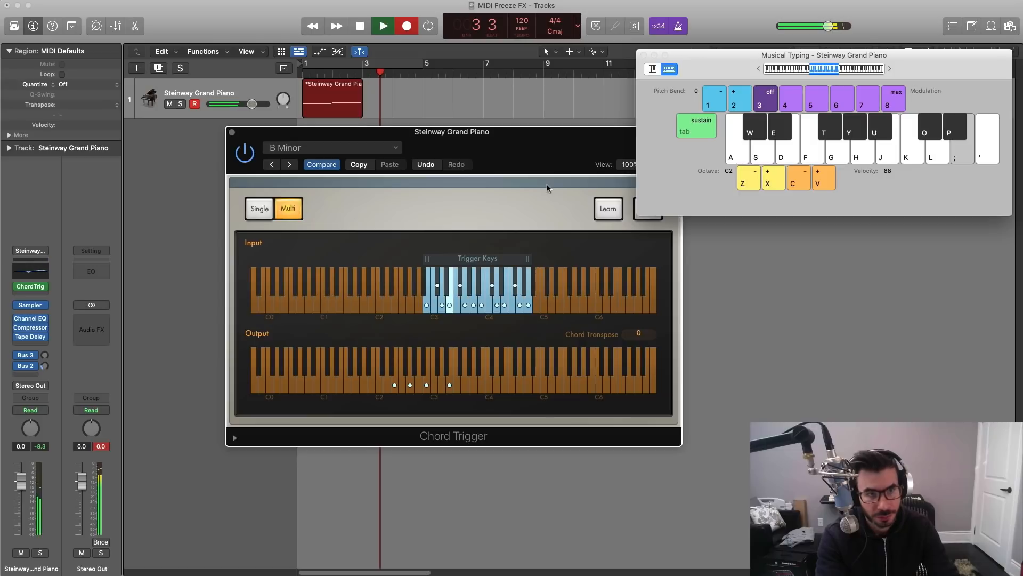
key("l")
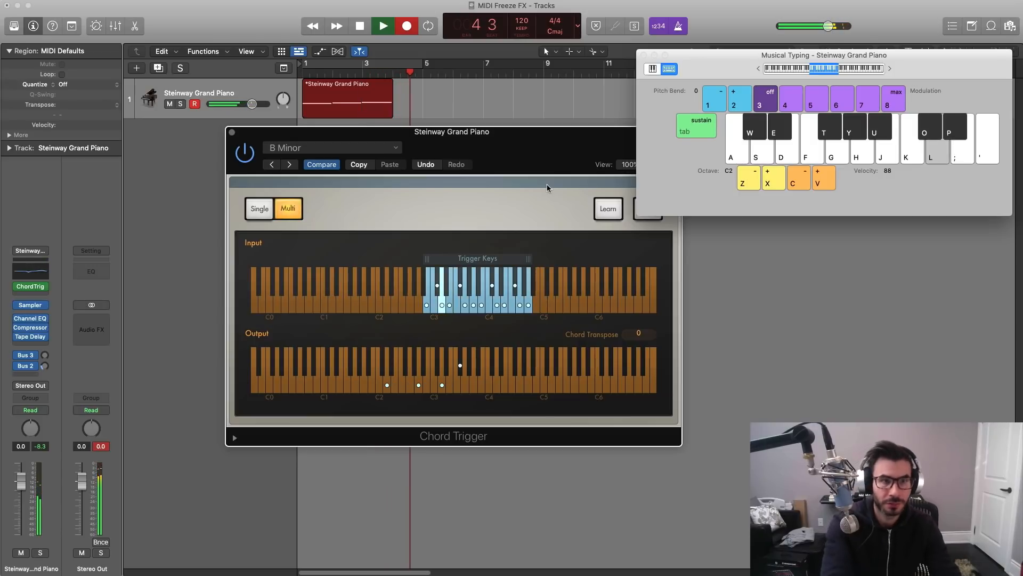
key("space")
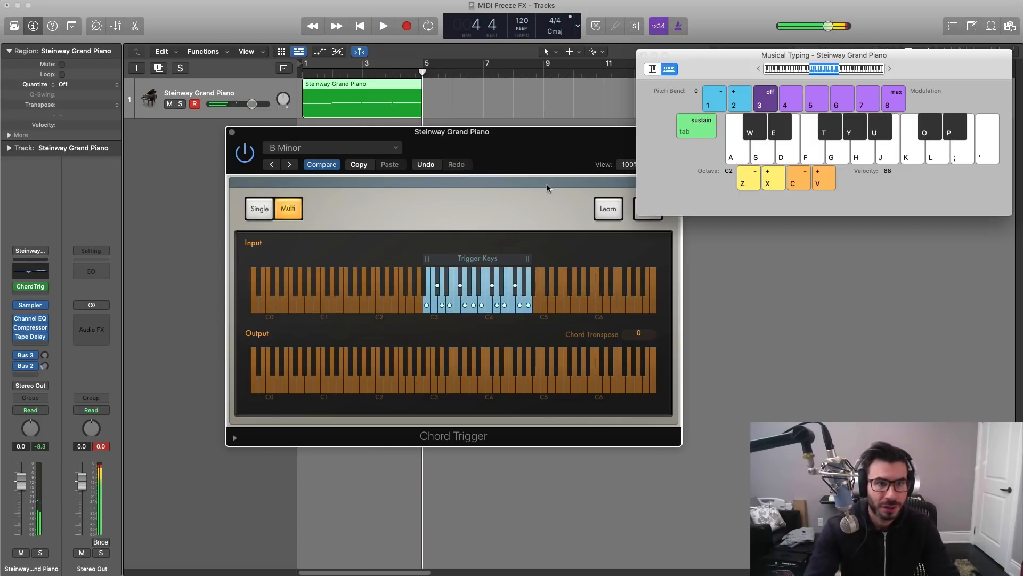
Step: Close the Chord Trigger and Musical Typing windows and turn on cycle playback over bars 1 to 5
left_click(231, 130)
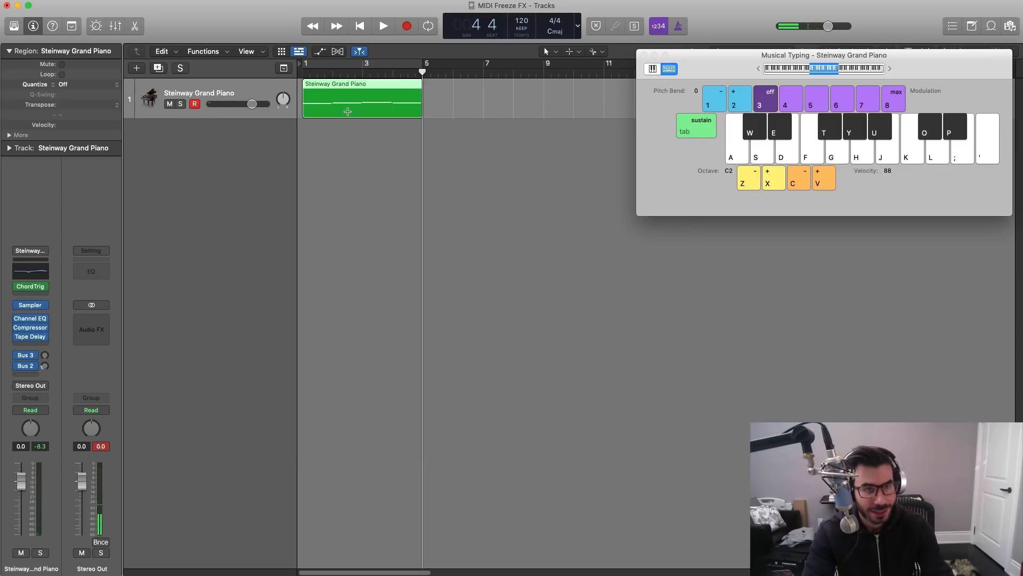
key("c")
left_click(644, 55)
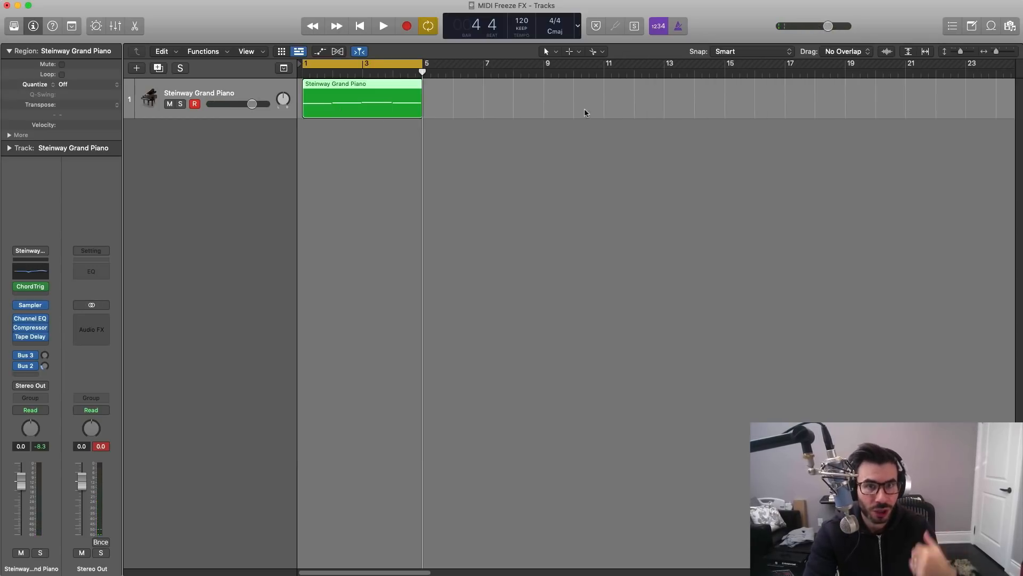
Step: Open the recorded region in the piano roll, select its four notes, and play it with Chord Trigger bypassed
double_click(375, 107)
left_click_drag(505, 450, 308, 377)
key("space")
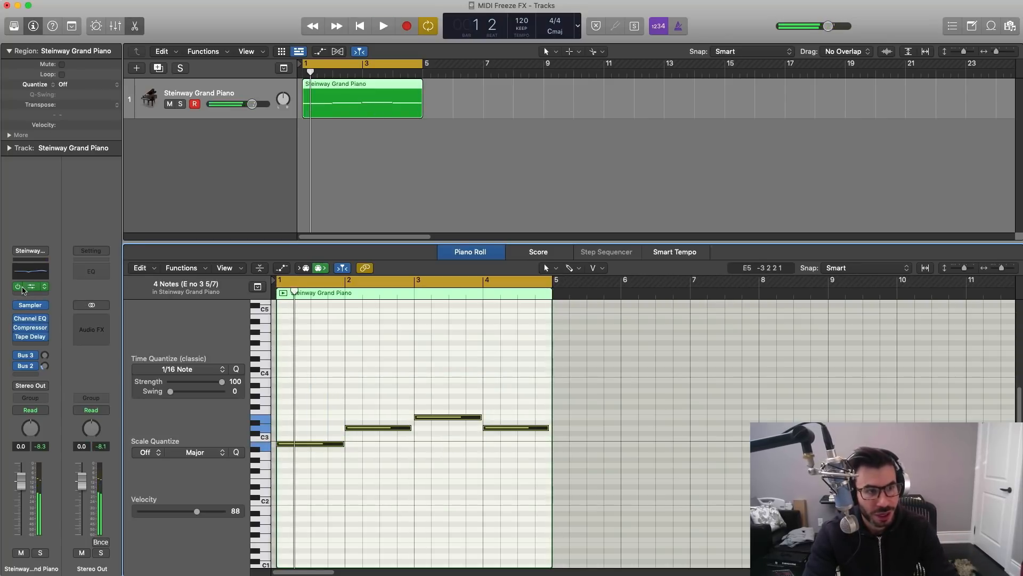
key("space")
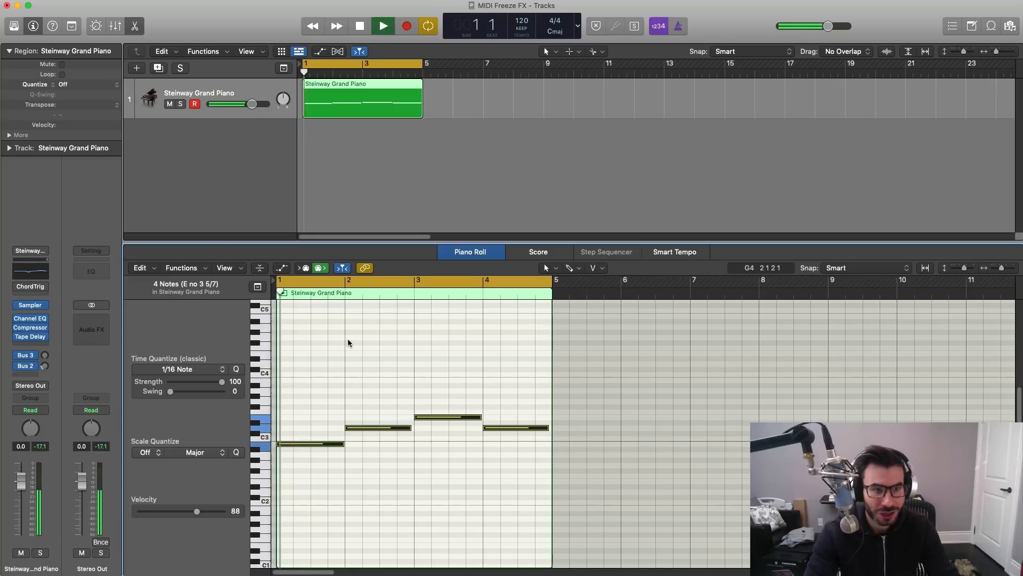
Step: Re-enable Chord Trigger and watch the chords it outputs during playback, then stop and close its window
left_click(30, 287)
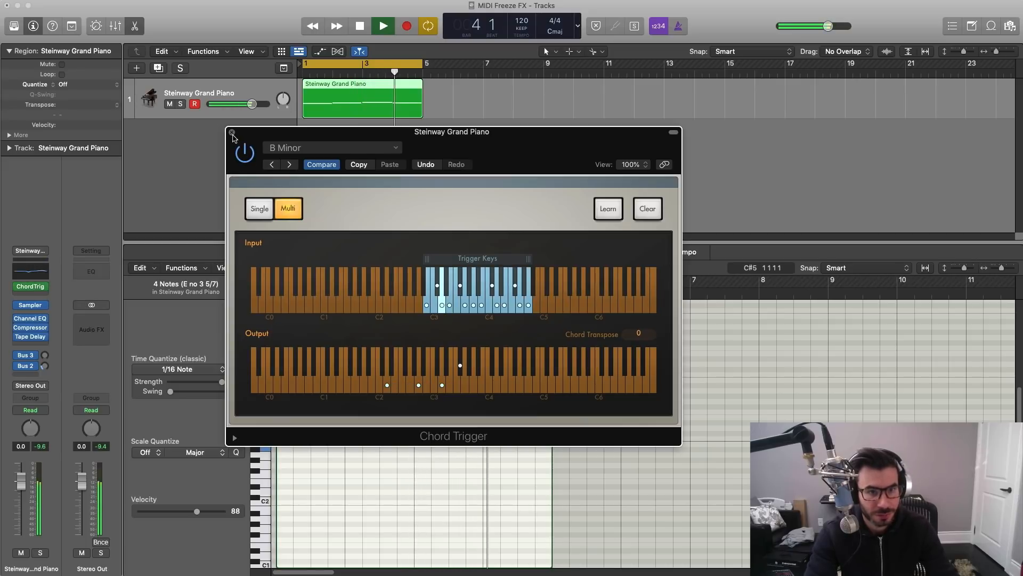
key("space")
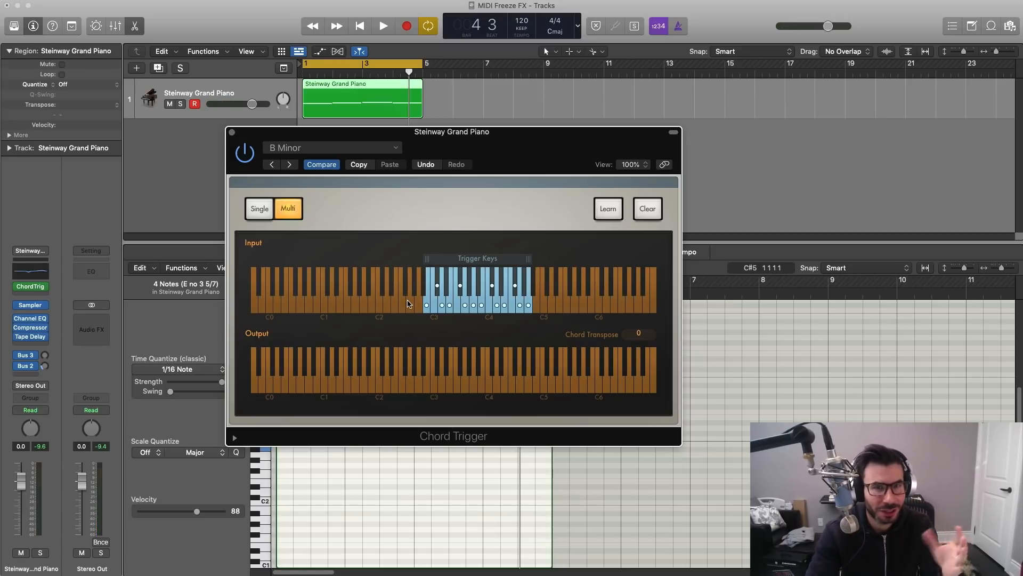
left_click(232, 133)
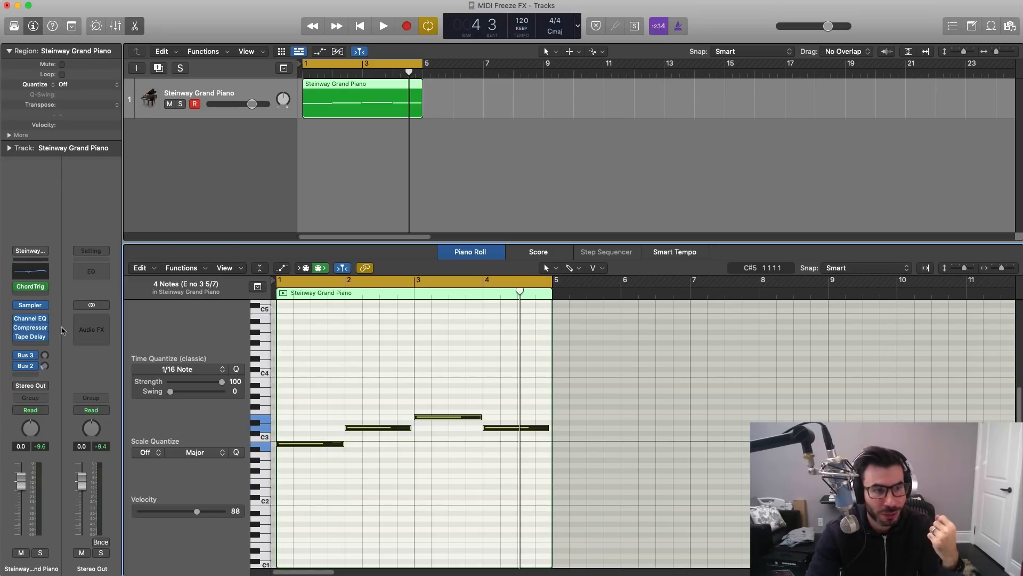
Step: Insert AudioCR's Midi FX Freeze MIDI effect directly after Chord Trigger on the piano track
left_click(30, 287)
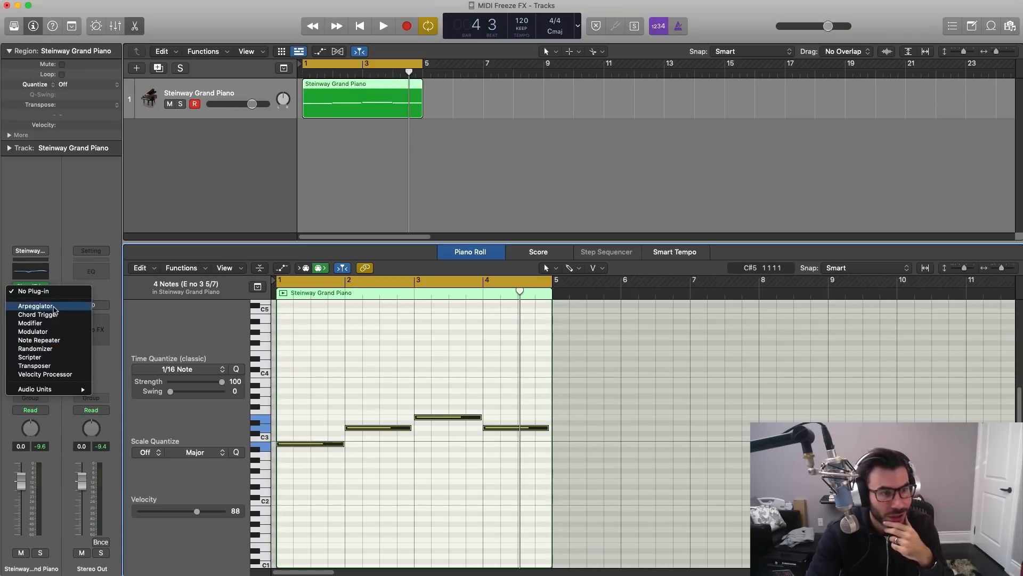
mouse_move(49, 391)
mouse_move(133, 391)
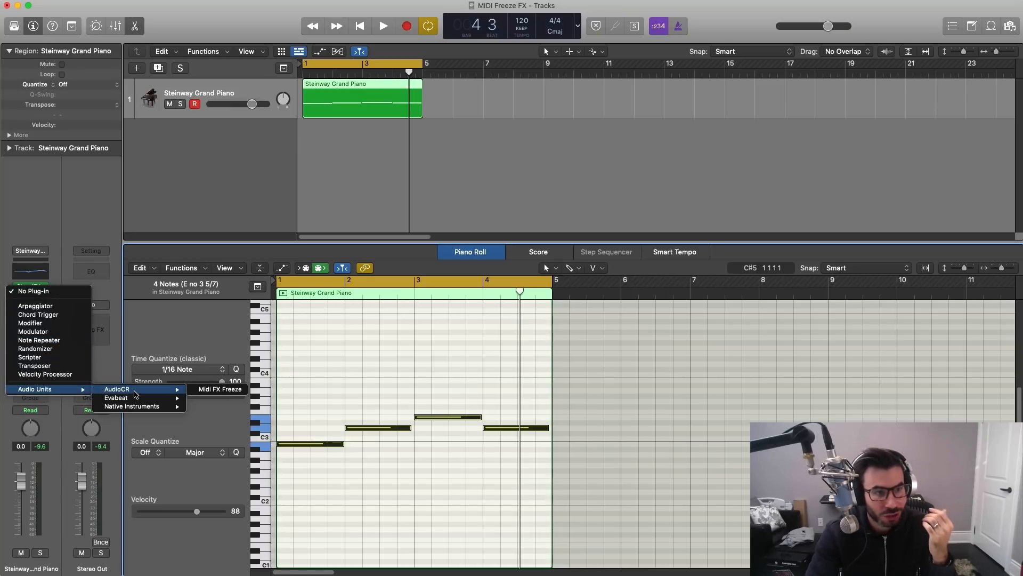
left_click(218, 390)
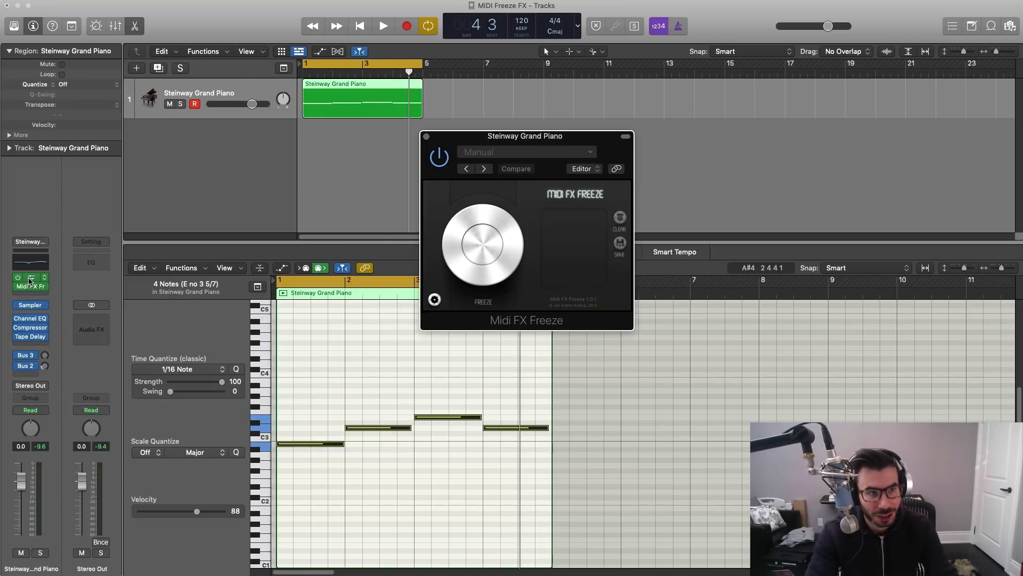
Step: Arm Midi FX Freeze at bar 1 and play through the four-bar region to capture the chord output as MIDI
key("space")
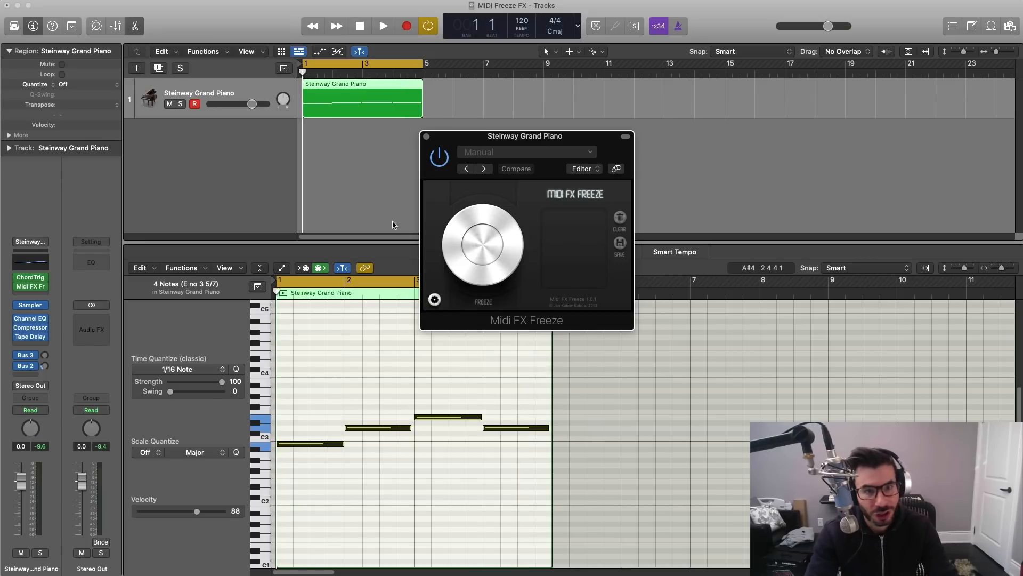
left_click(494, 247)
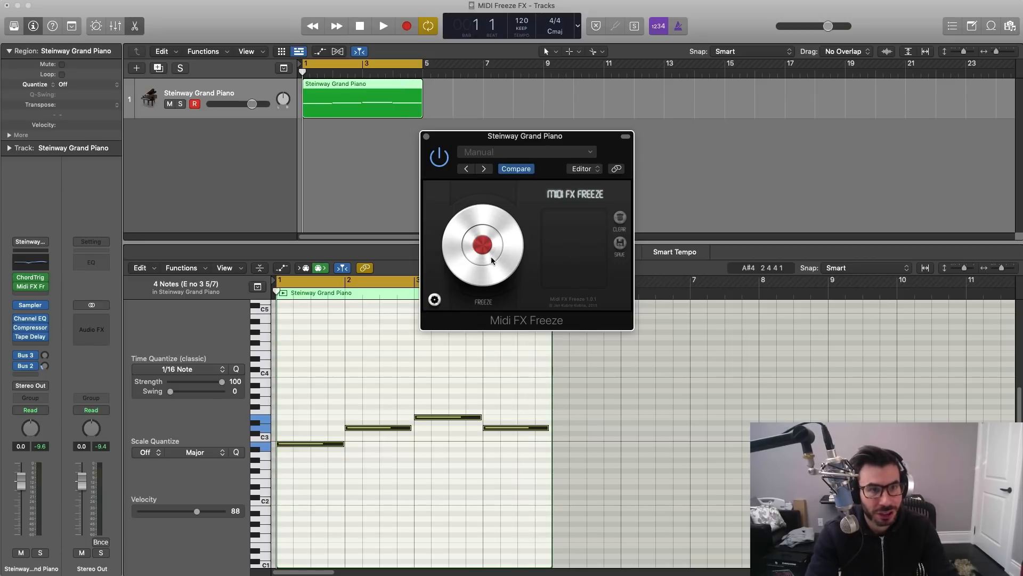
key("space")
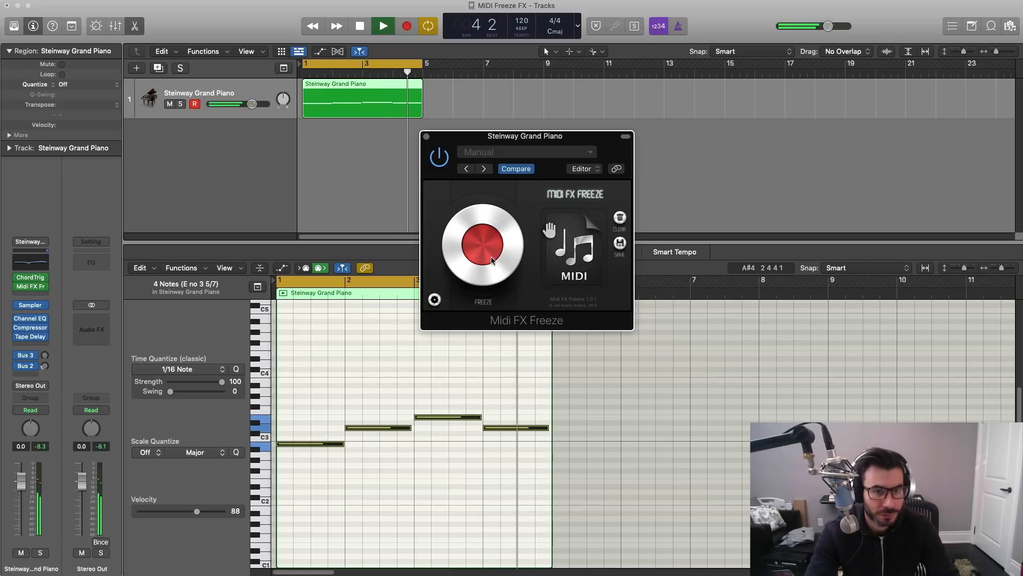
key("space")
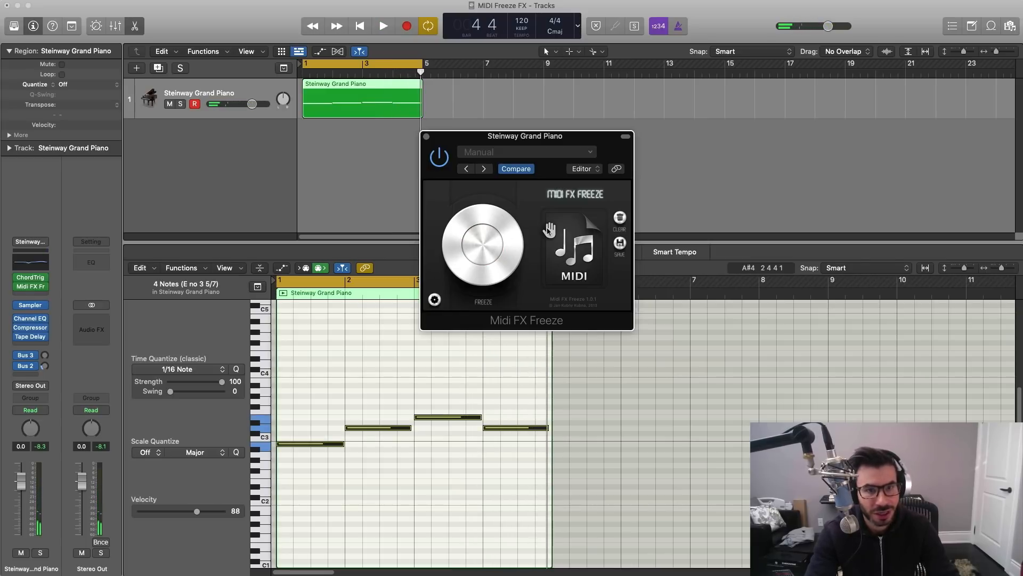
Step: Place the captured MIDI on the piano track at bar 7 and set the cycle range to bars 7 to 11
left_click_drag(564, 239, 499, 101)
left_click(500, 100)
left_click_drag(487, 64, 602, 79)
key("p")
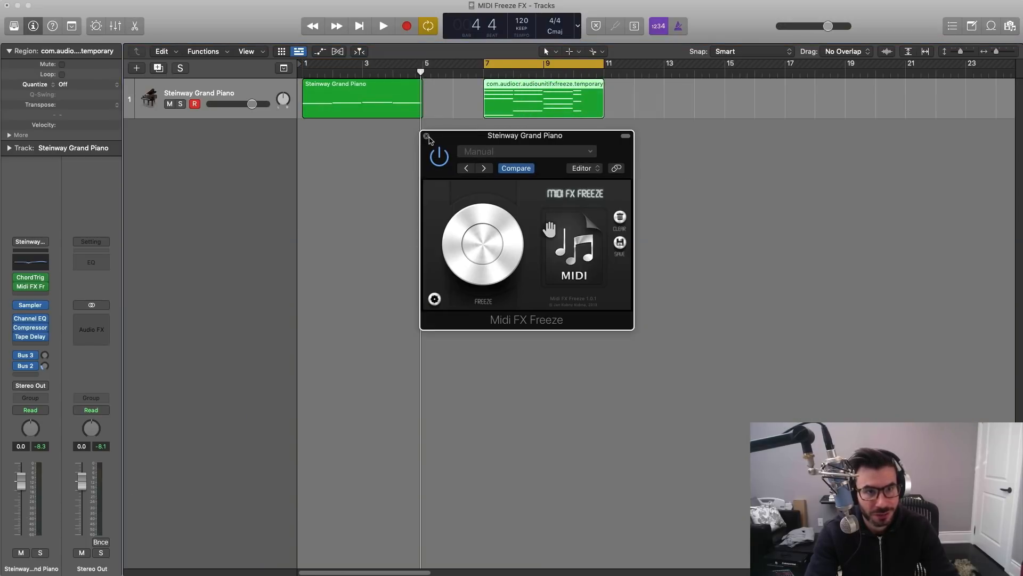
left_click(426, 137)
Step: Force legato on all notes of the captured chord region in the piano roll, shortening overlapped notes, and play back the result
double_click(548, 99)
scroll(600, 436, "right", 3)
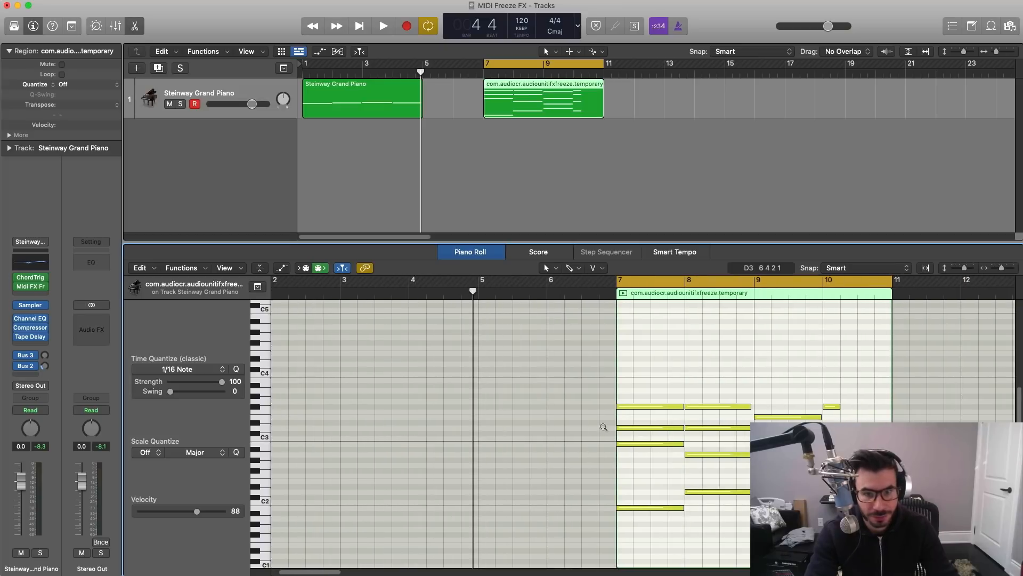
left_click_drag(651, 375, 853, 528)
key("shift+backslash")
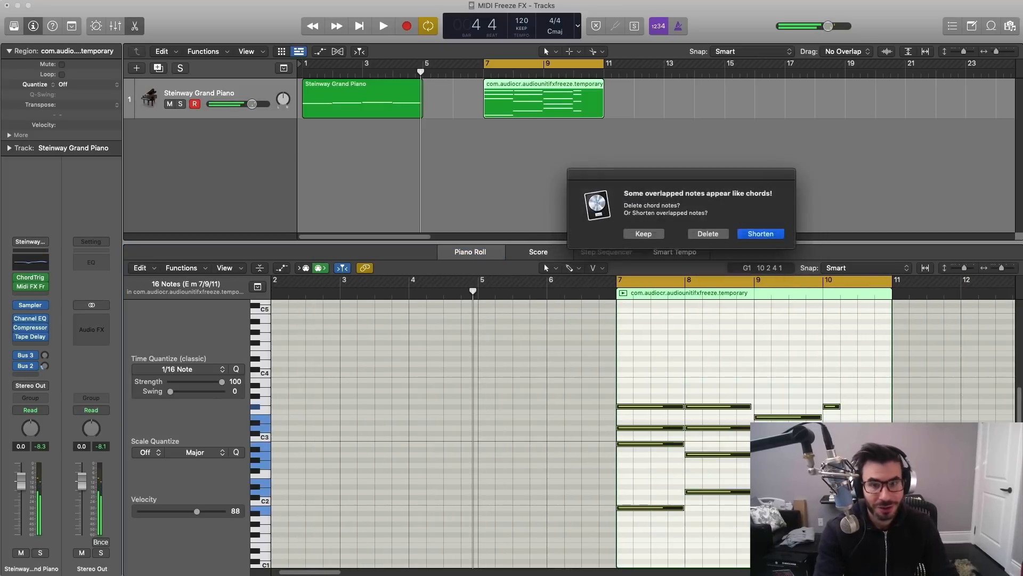
key("Return")
scroll(674, 376, "right", 3)
key("space")
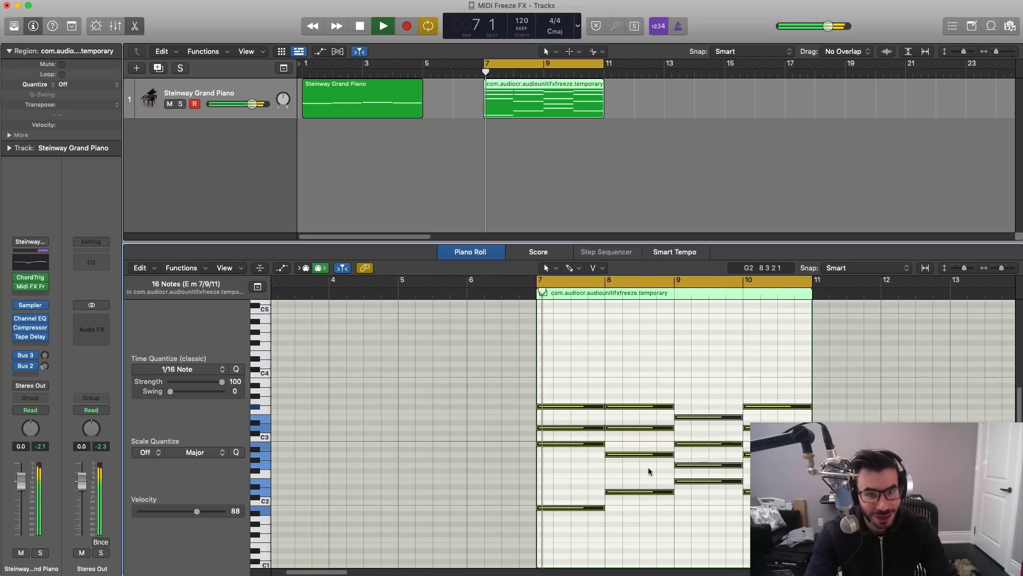
Step: Bypass Chord Trigger on the piano track and play back the captured chord region from bar 7
key("space")
mouse_move(17, 277)
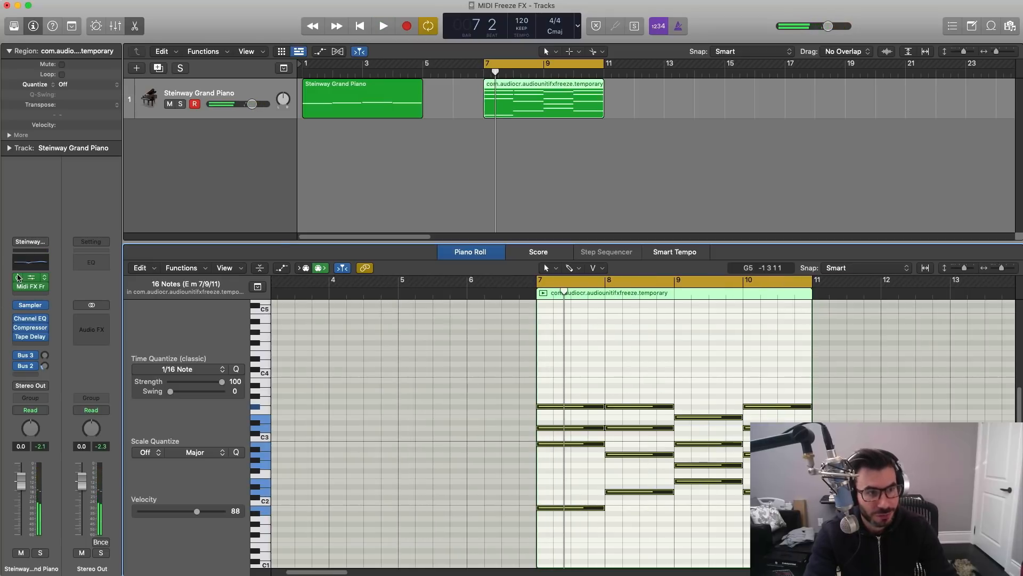
key("space")
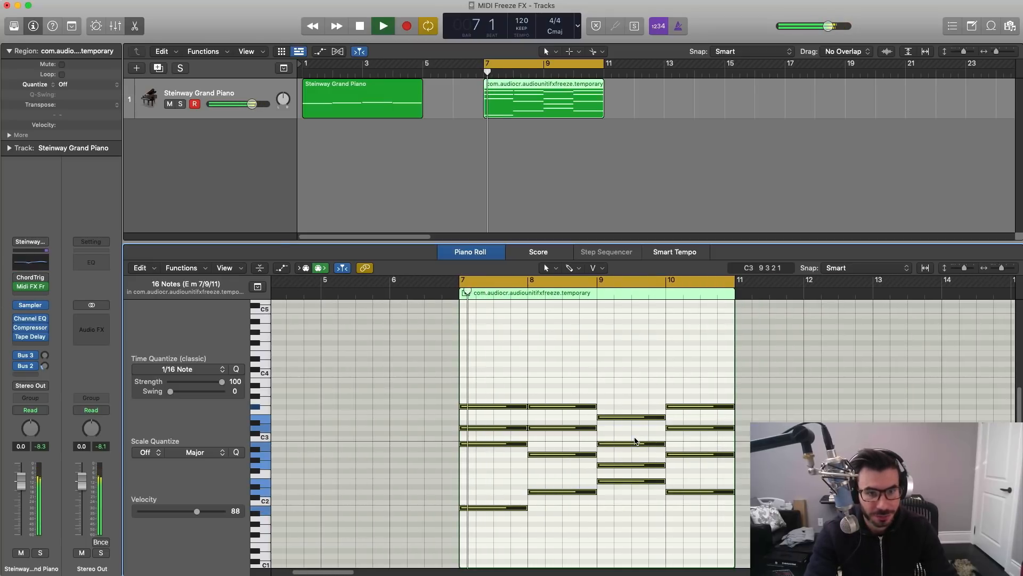
scroll(635, 440, "up", 5)
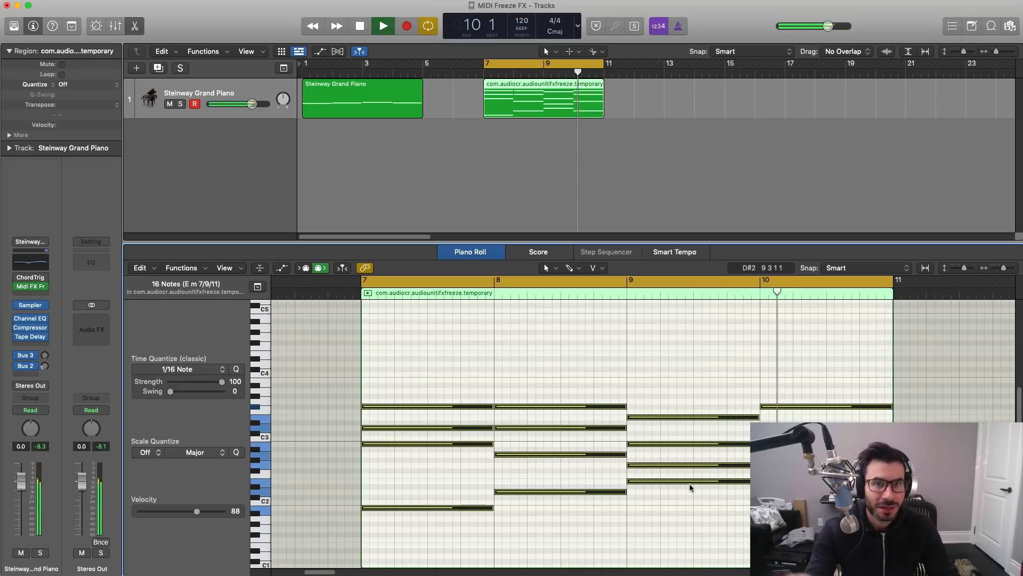
key("space")
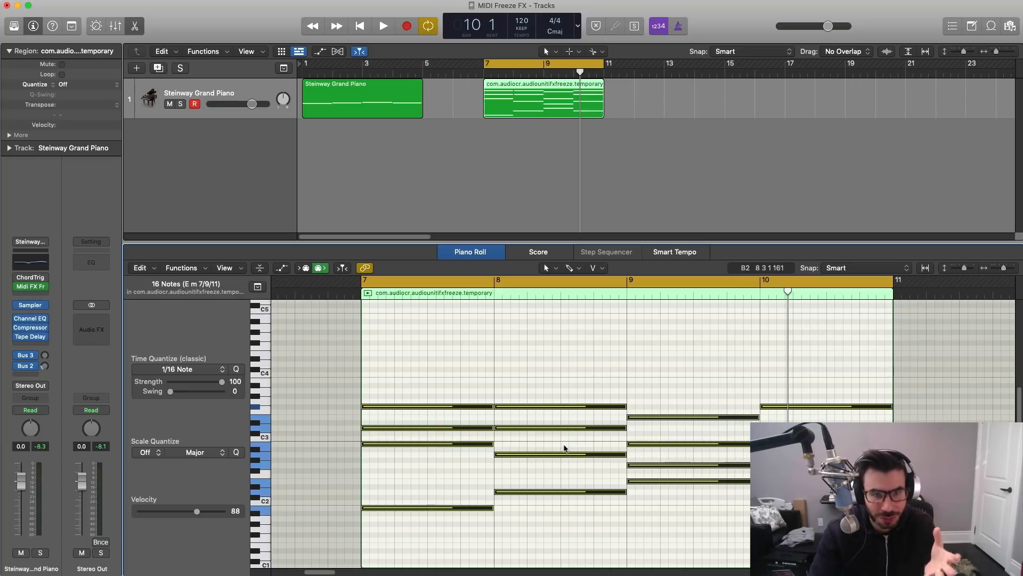
Step: Compare the original single-note region with the captured chord region in the piano roll and play the captured chords
left_click(397, 123)
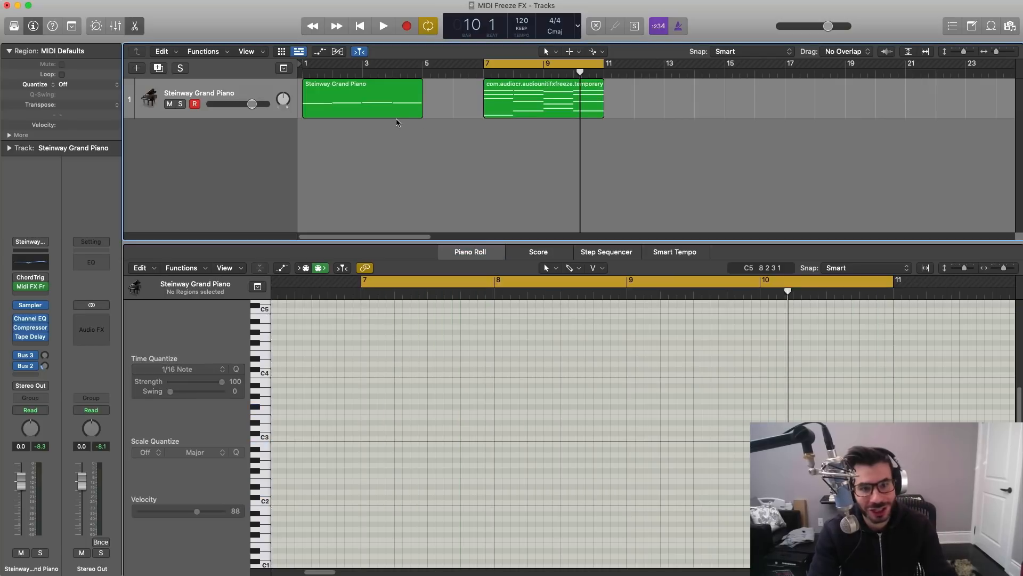
left_click(353, 103)
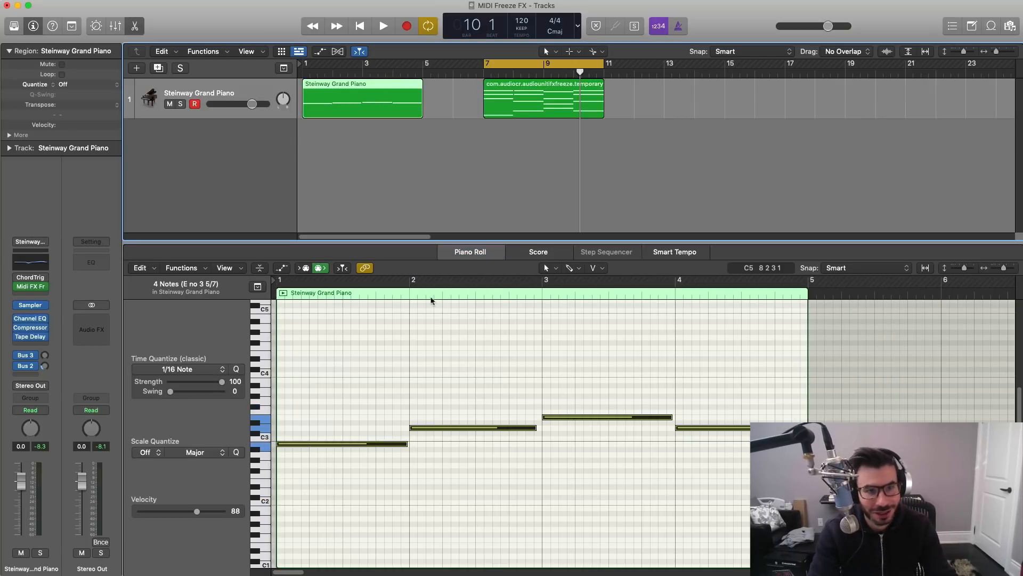
left_click(540, 105)
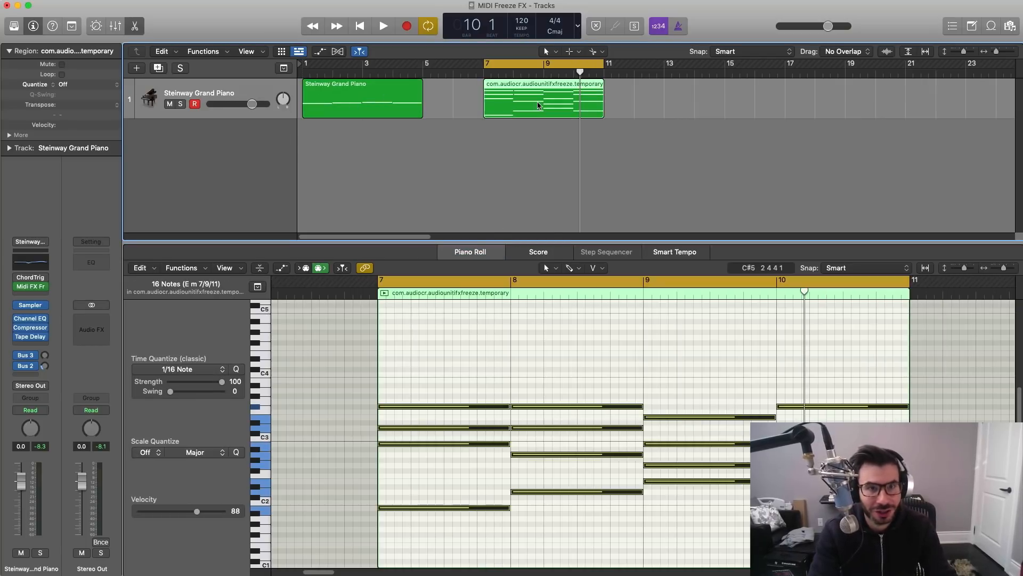
left_click(603, 374)
key("space")
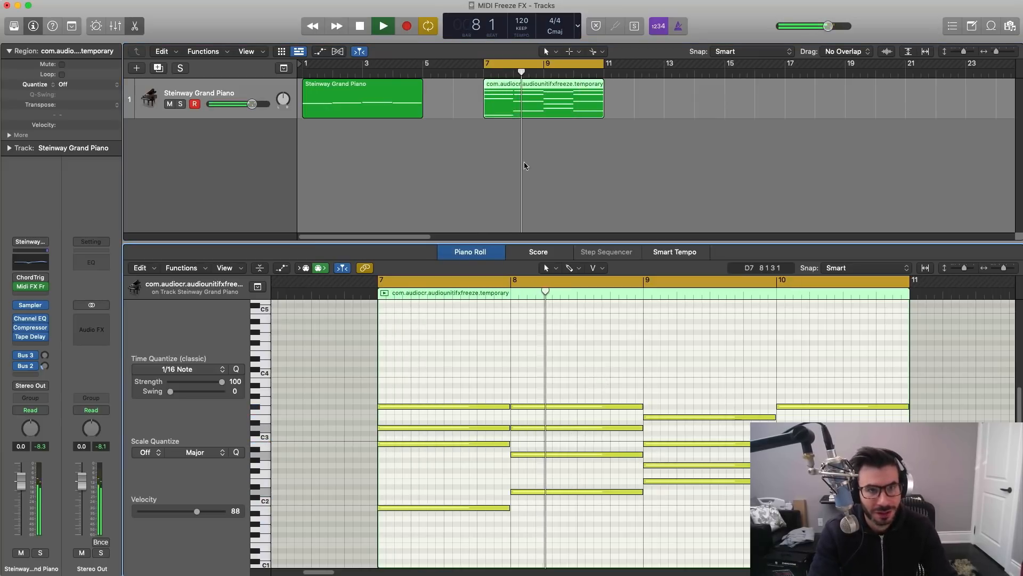
key("space")
Step: Move the cycle range to bars 11 to 15 and insert the Transposer MIDI effect between Chord Trigger and Midi FX Freeze
left_click_drag(554, 64, 676, 64)
left_click(42, 286)
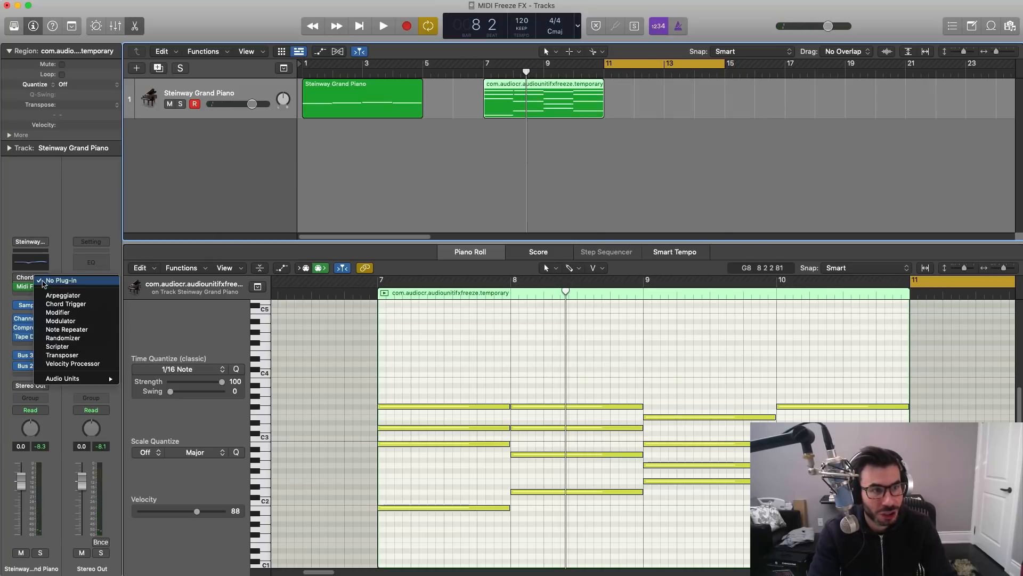
key("Return")
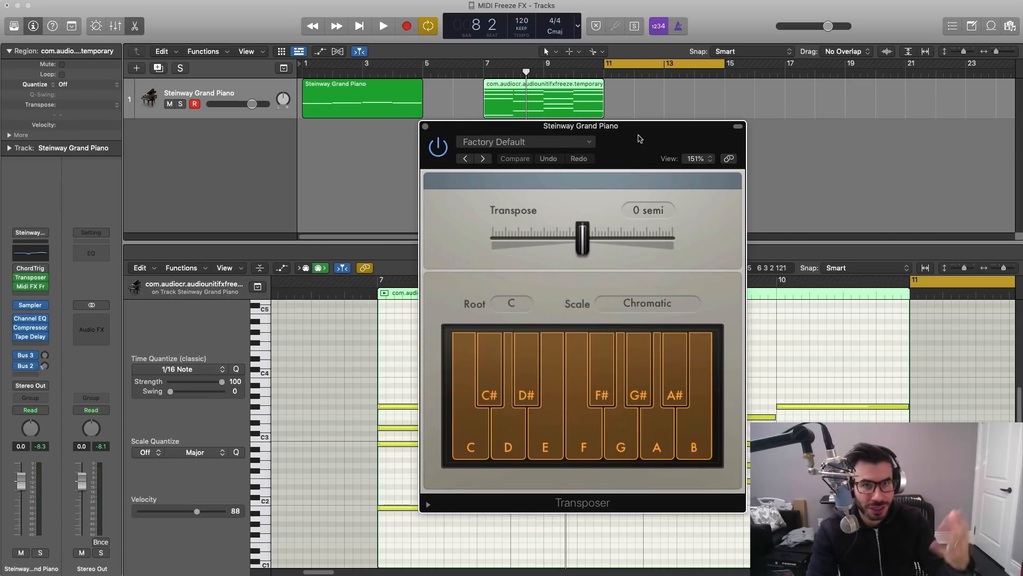
left_click_drag(639, 139, 634, 102)
Step: Set the Transposer's root to F and its scale to Phrygian, and close the plug-in window
left_click(501, 268)
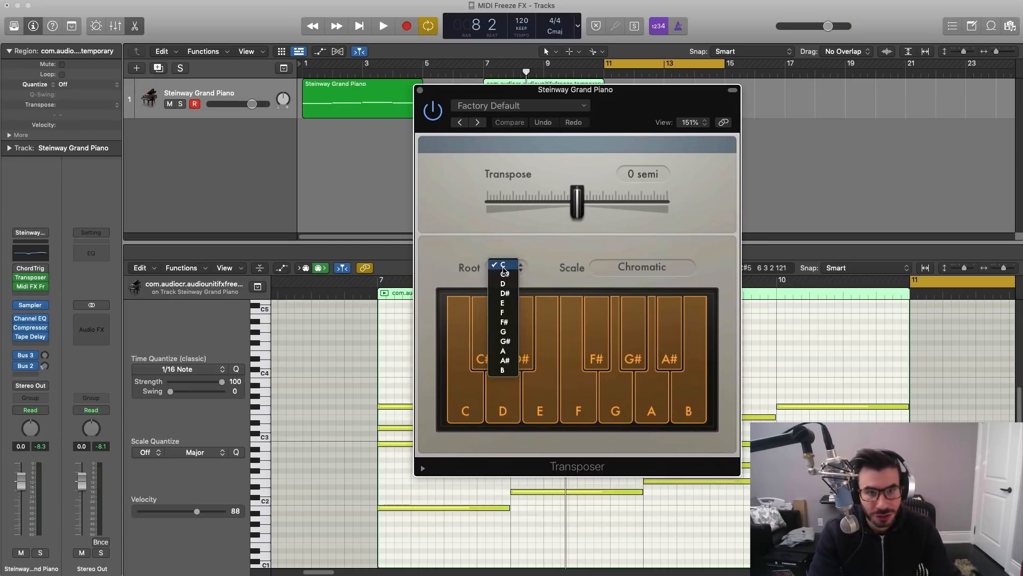
left_click(504, 313)
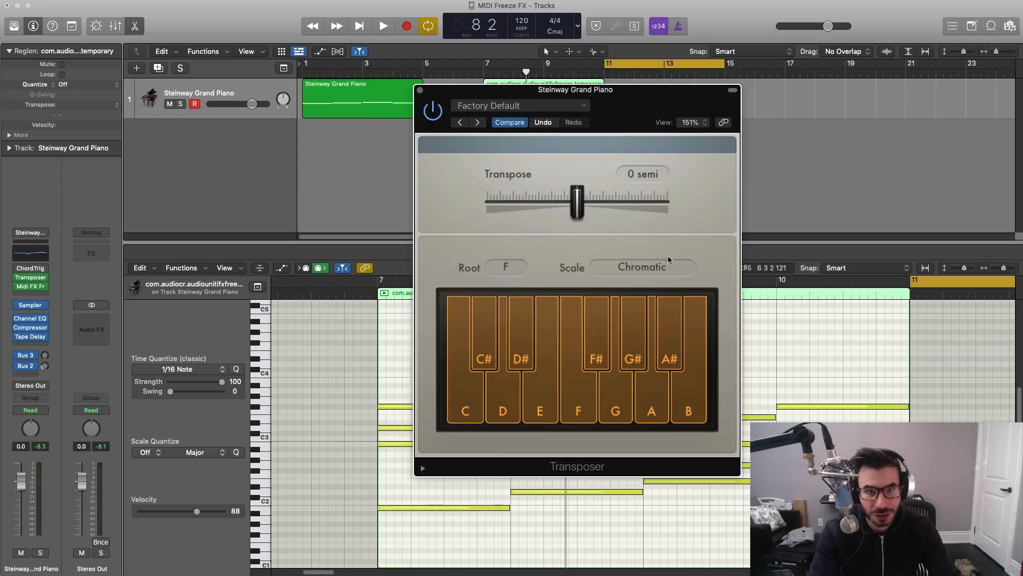
left_click(640, 267)
left_click(630, 418)
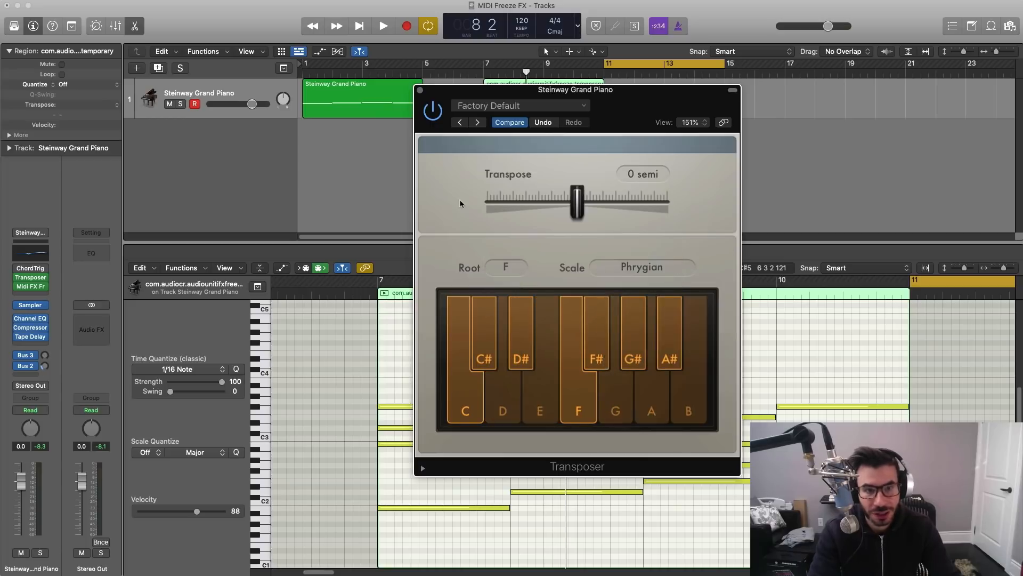
left_click(421, 91)
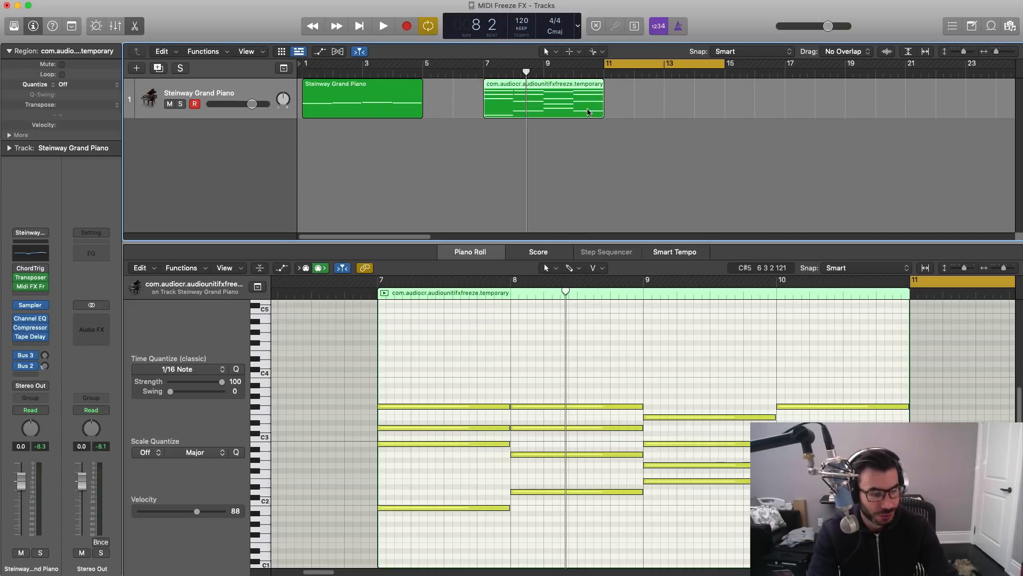
Step: Set the cycle range to bars 13 to 15 and open Musical Typing for the piano track
key("space")
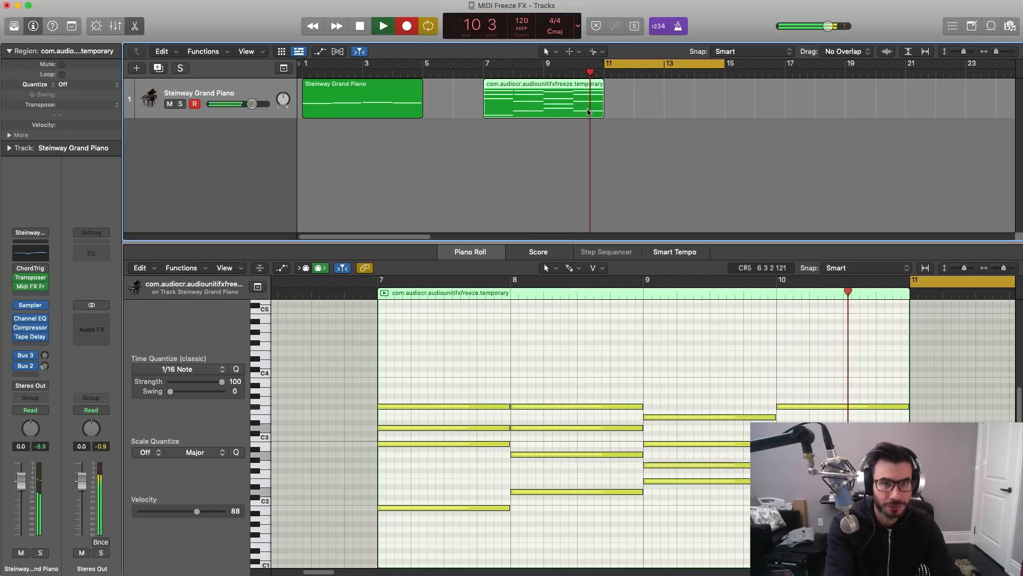
key("space")
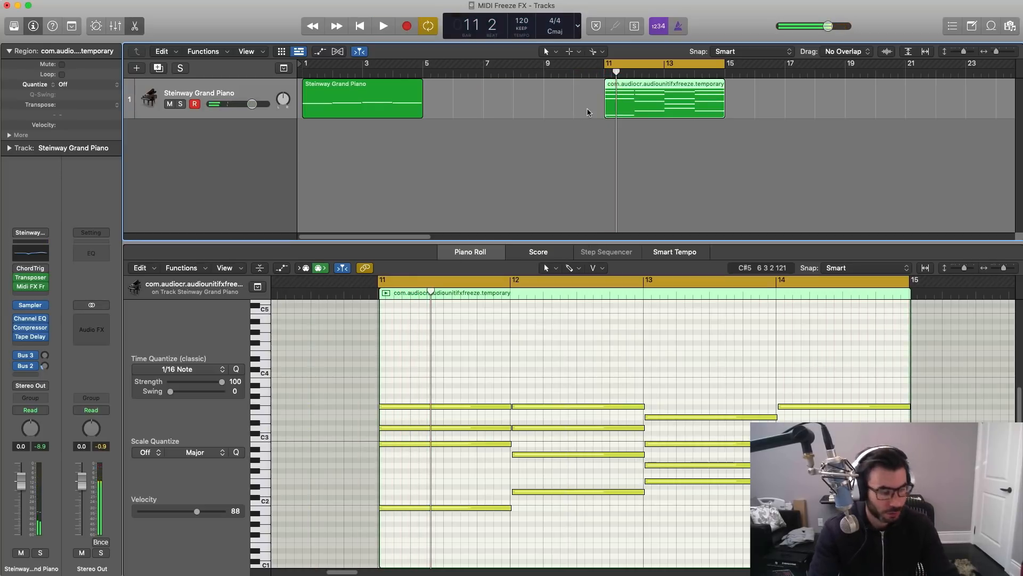
left_click_drag(671, 64, 507, 333)
key("super+k")
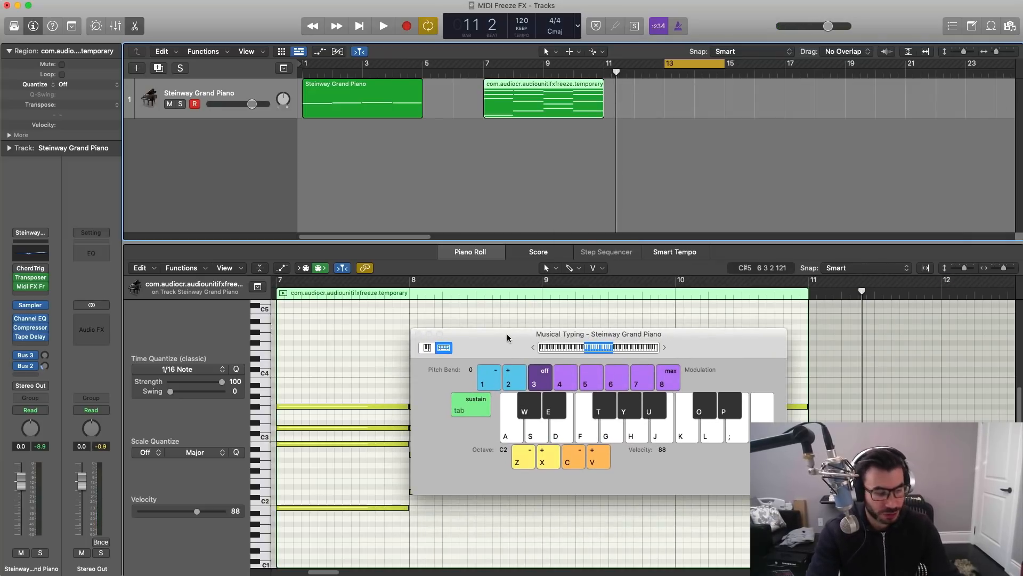
Step: Record a two-bar phrase at bar 13 with a held F2 under B2, C3 and D3 in each bar, and close Musical Typing
key("space")
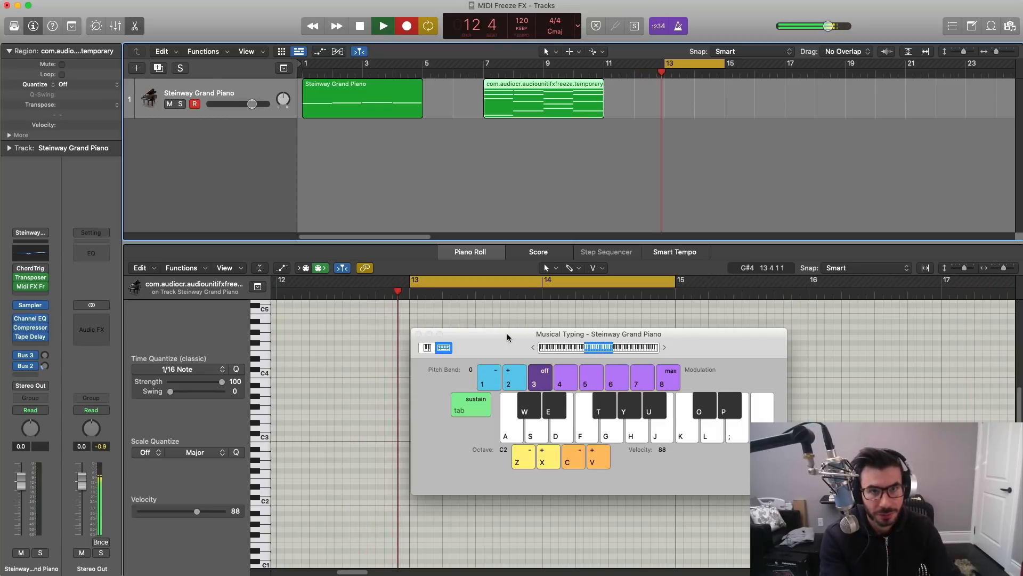
key("f")
key("j")
key("k")
key("l")
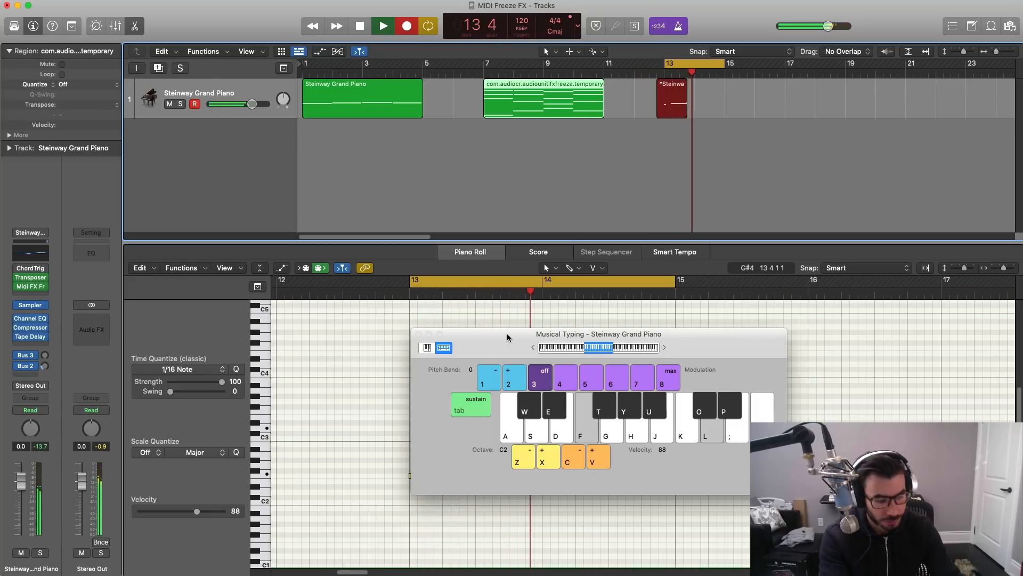
key("j")
key("k")
key("l")
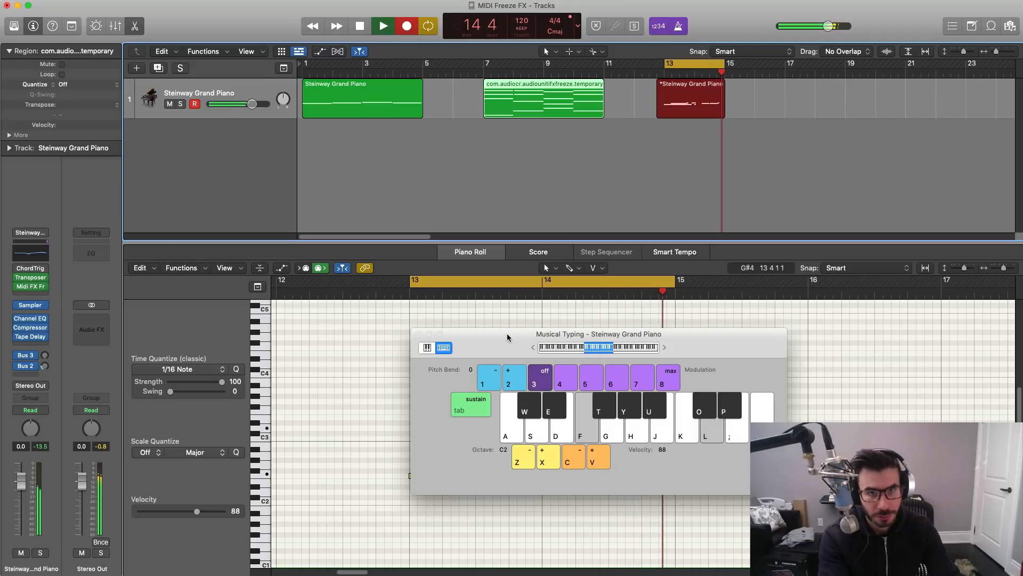
key("space")
left_click(419, 334)
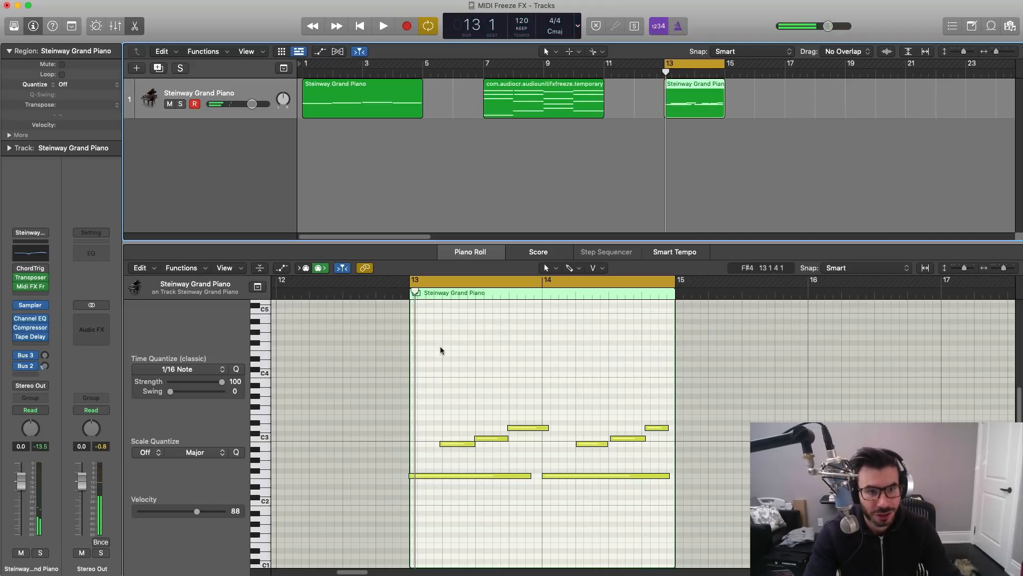
Step: Quantize the recorded phrase to 1/16 notes and play it back through the Transposer
key("space")
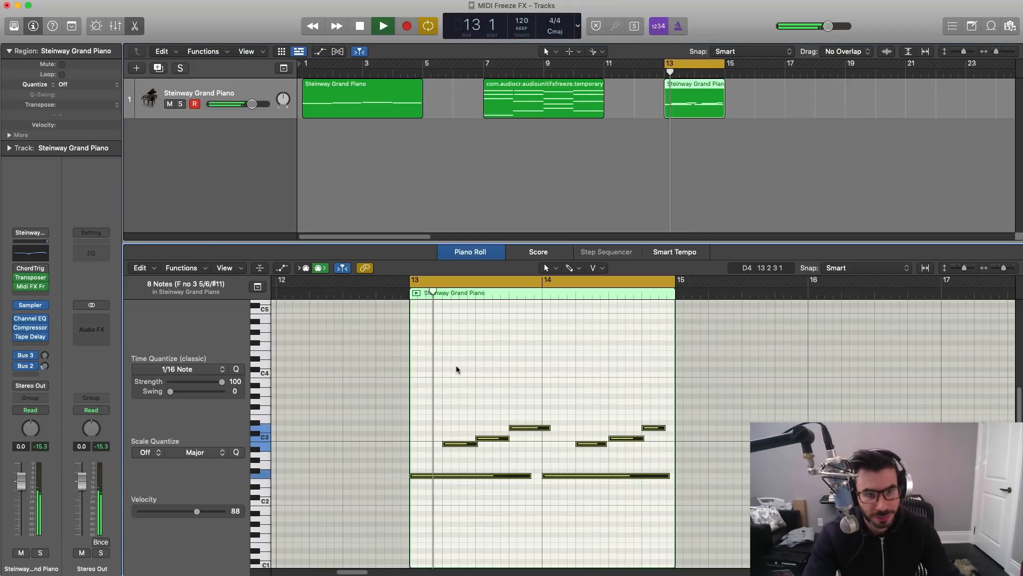
key("space")
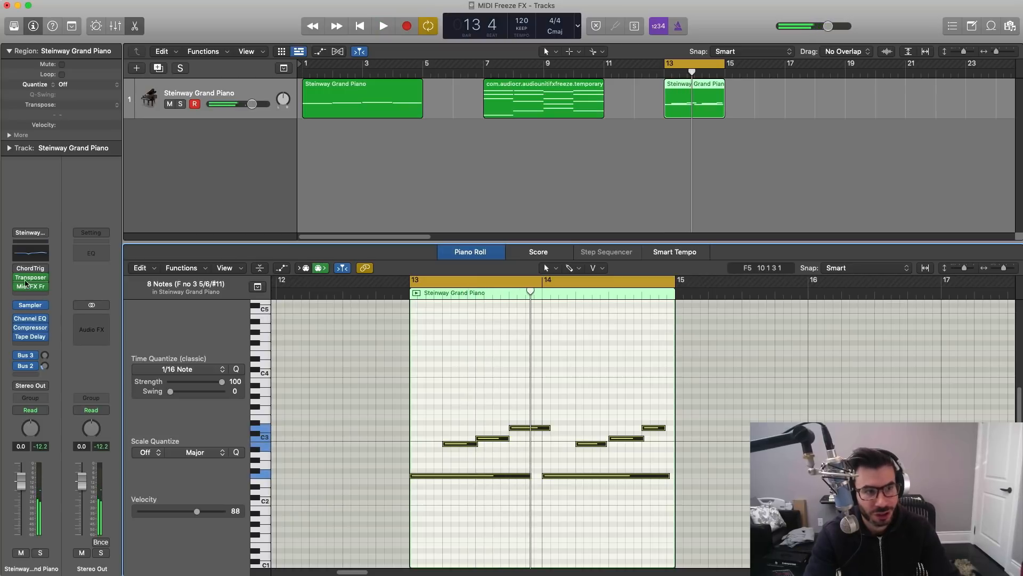
key("space")
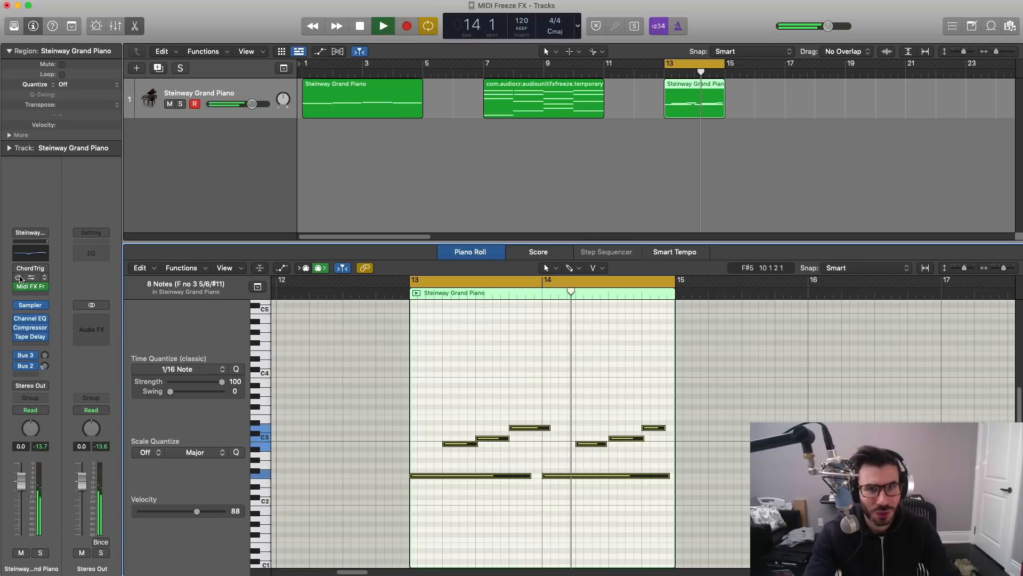
key("space")
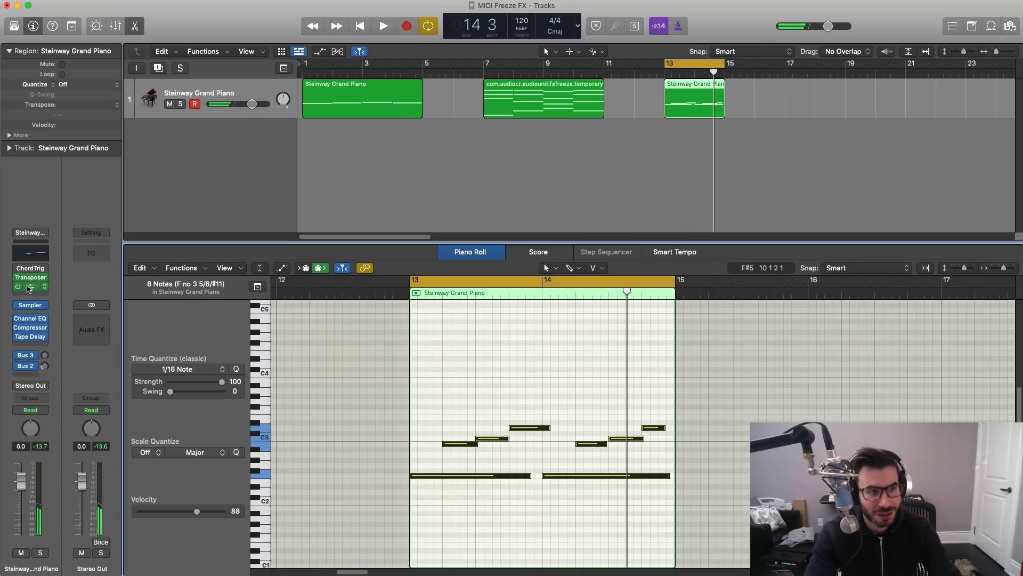
Step: Capture the transposed two-bar phrase with Midi FX Freeze and place the resulting MIDI on the piano track at bar 16
left_click(29, 288)
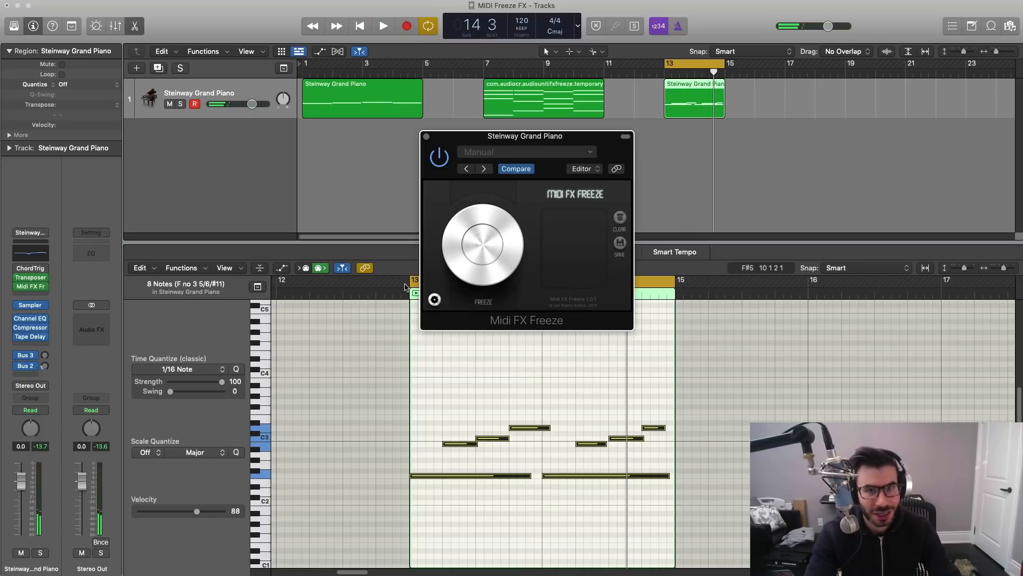
left_click(476, 244)
key("space")
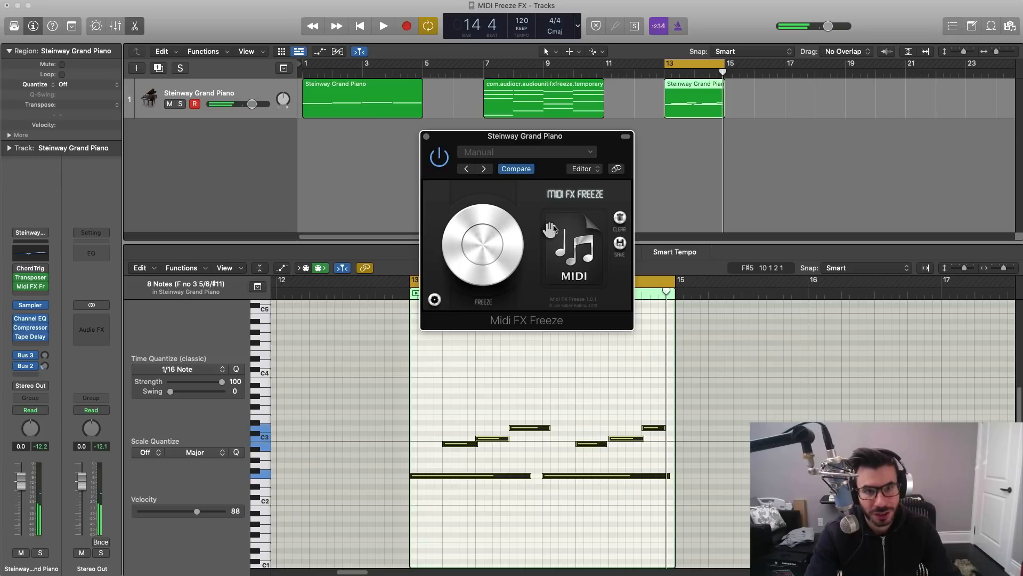
left_click_drag(561, 230, 757, 91)
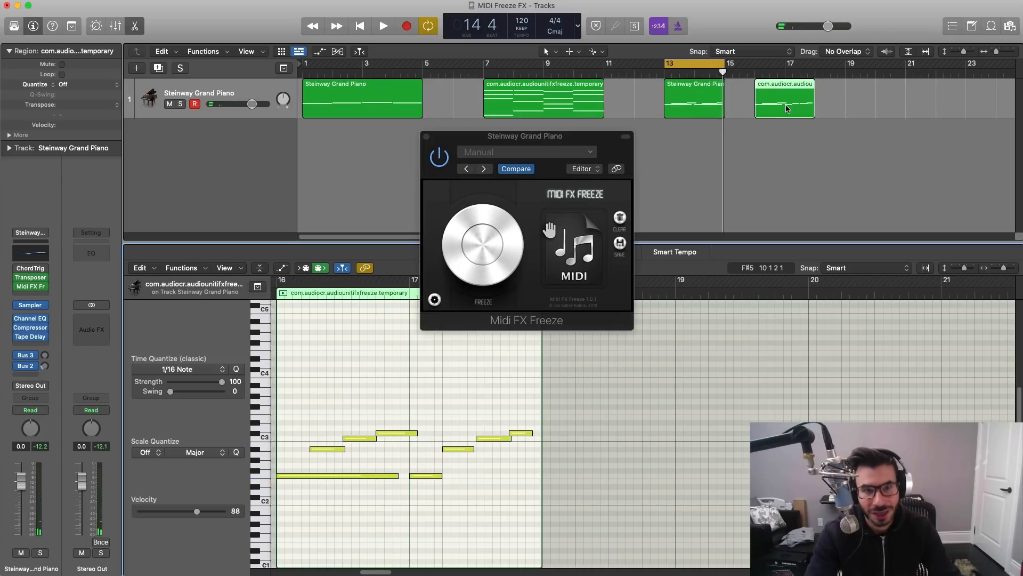
left_click(426, 137)
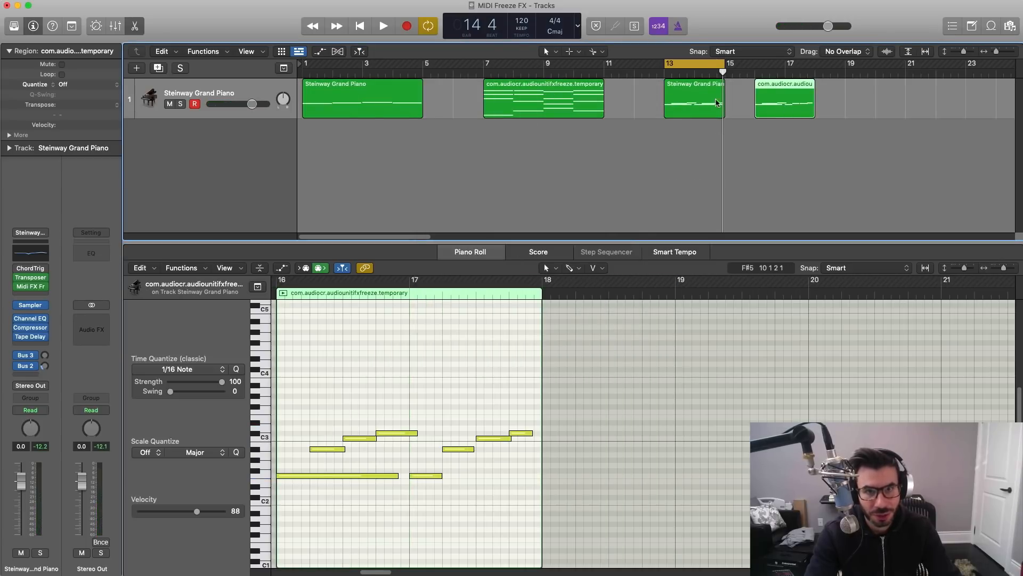
Step: Set the cycle range to the captured region at bars 16 to 18, bypass the Transposer and play the region
key("super+u")
key("space")
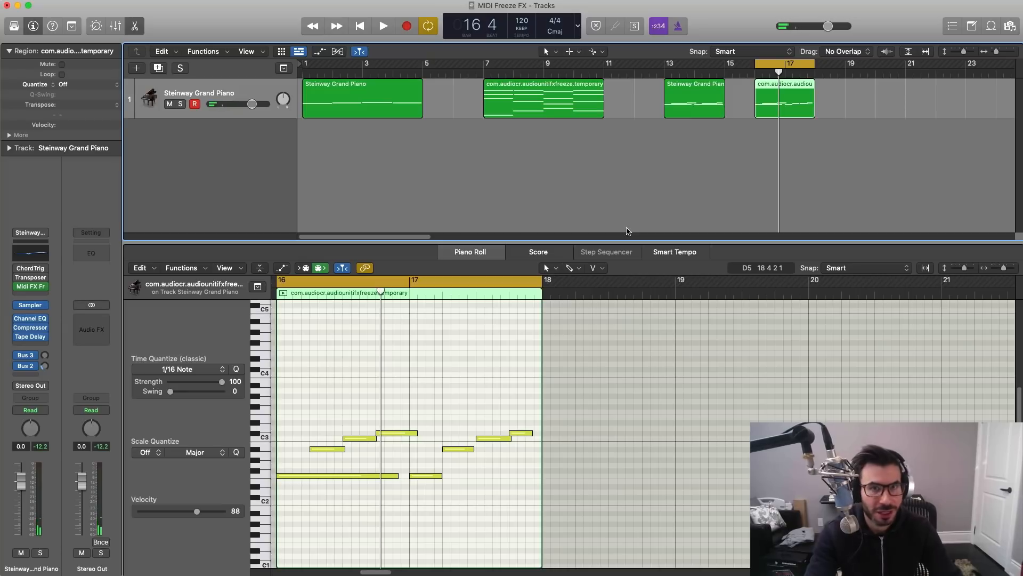
key("space")
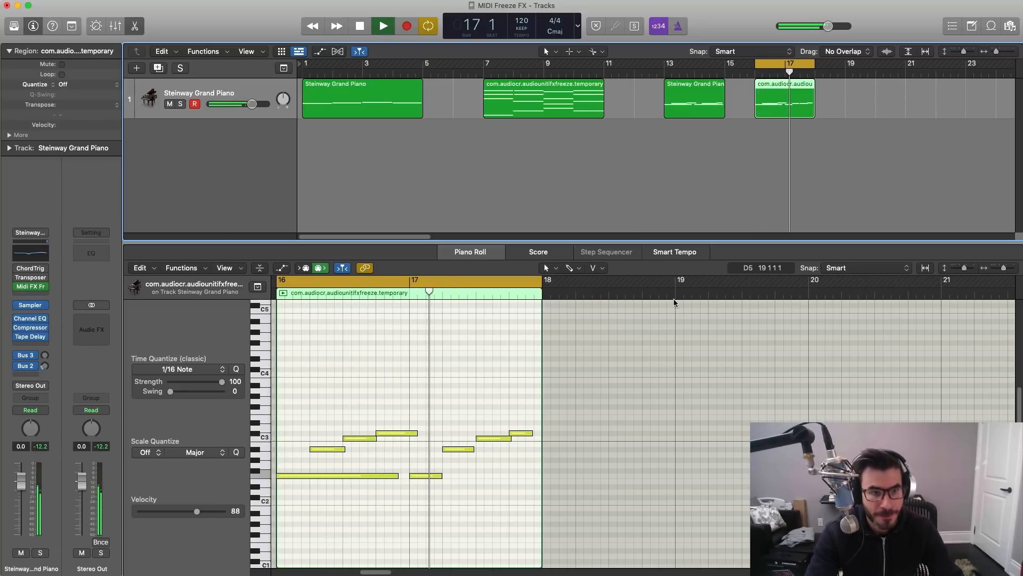
key("space")
Step: Compare the notes of the recorded phrase at bar 13 with those of the captured region at bar 16
left_click(690, 106)
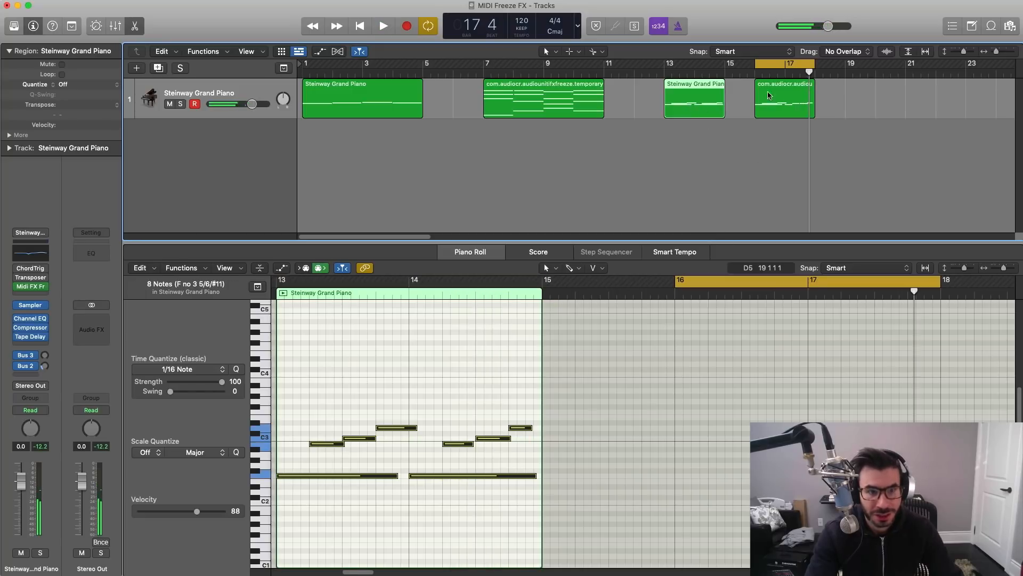
left_click(767, 91)
left_click(703, 97)
left_click(759, 103)
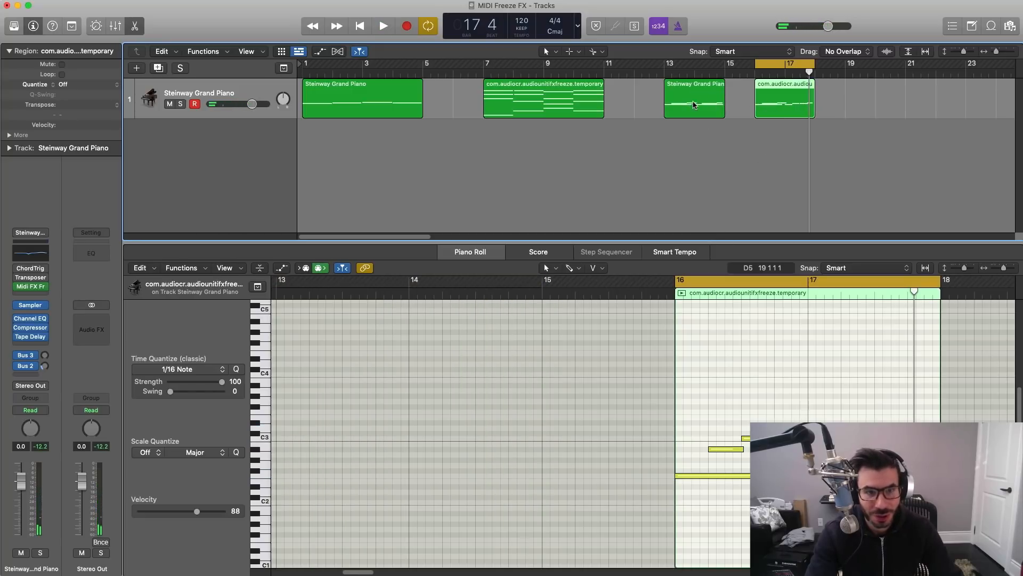
left_click(688, 105)
left_click(768, 106)
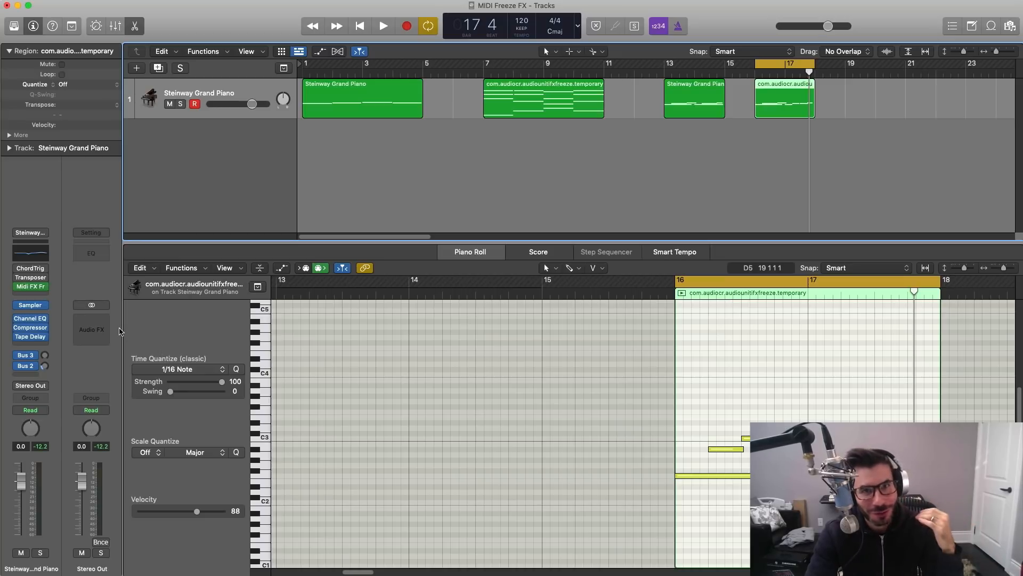
Step: Look through the Audio Units MIDI effects available for the Midi FX Freeze slot and open the Midi FX Freeze window
left_click(46, 287)
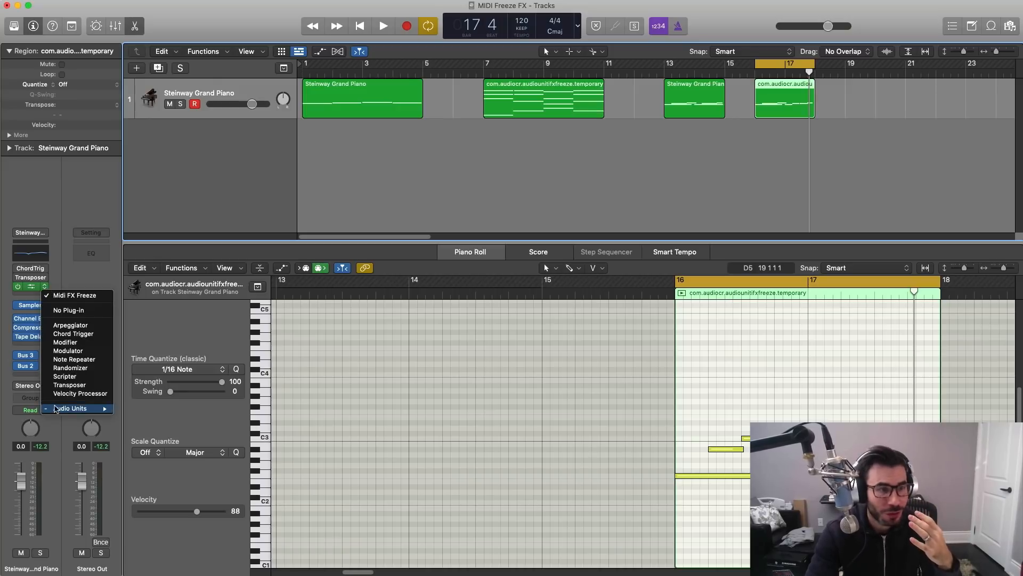
mouse_move(56, 409)
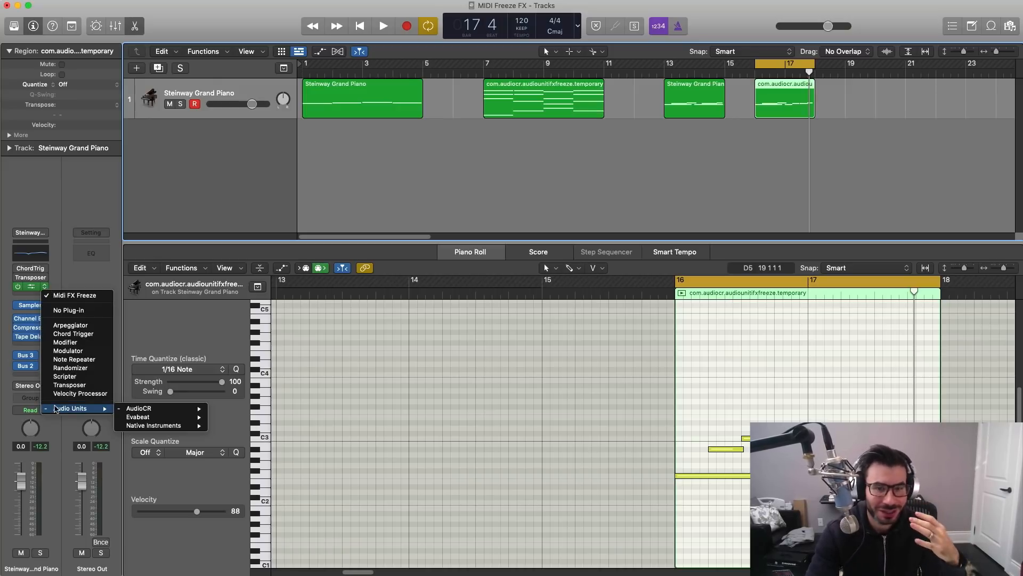
left_click(754, 483)
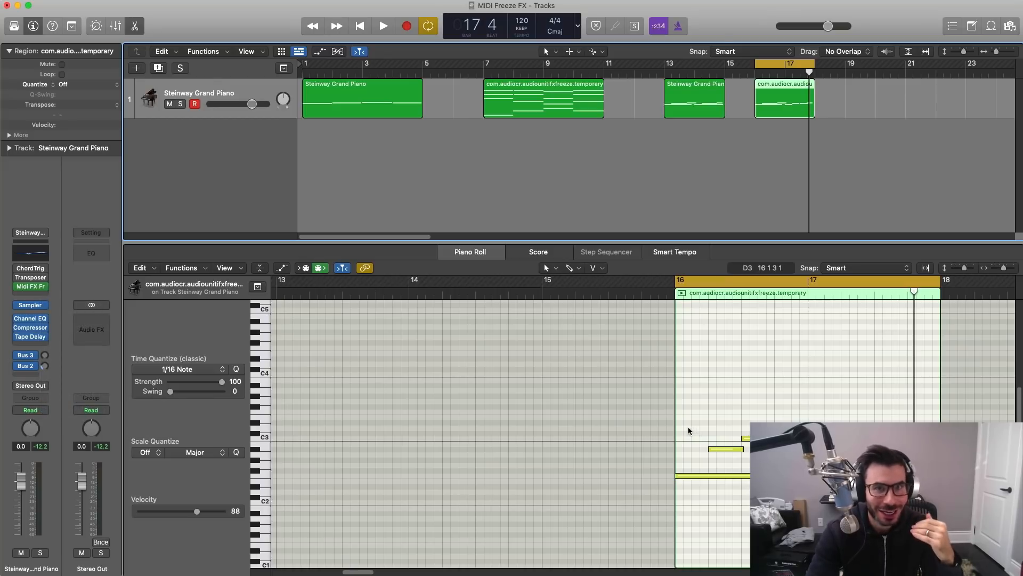
left_click(30, 286)
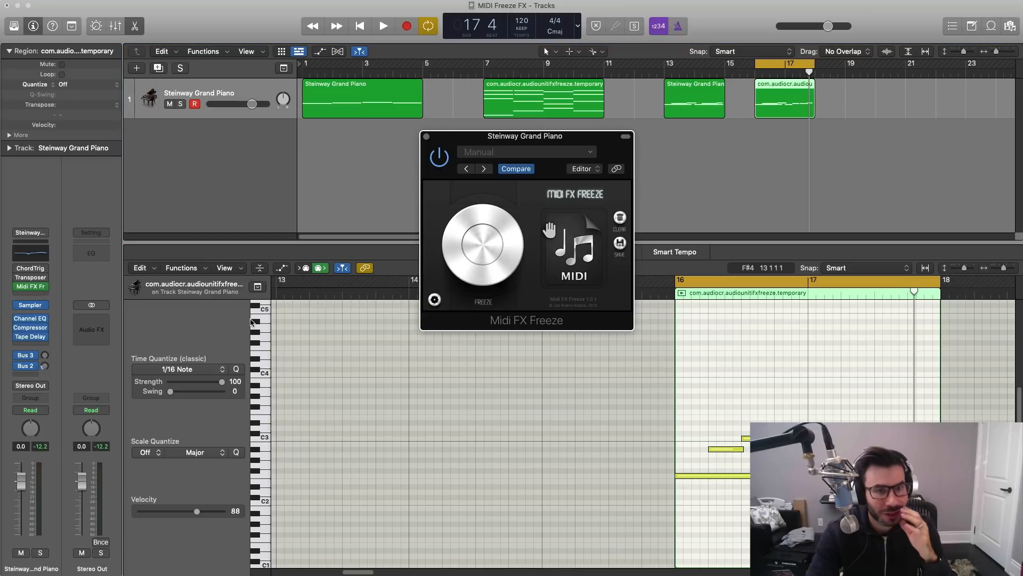